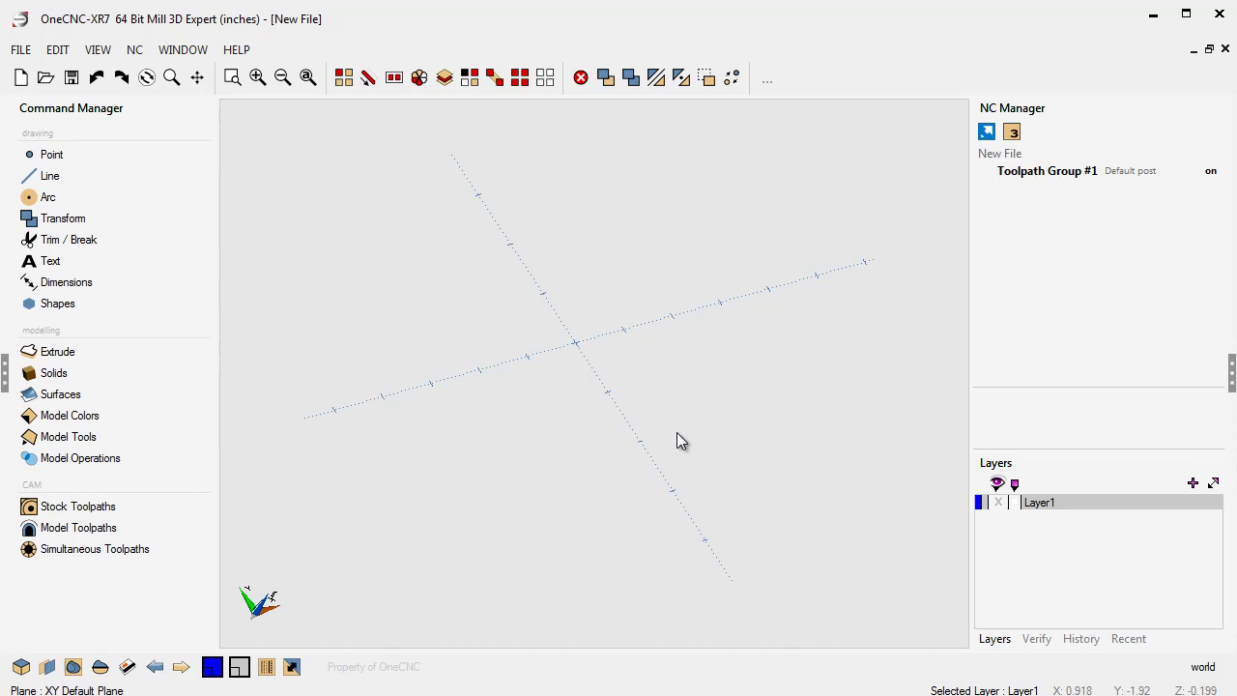
Switch the empty drawing to the XY Top View and pan so the origin sits upper-left
{"action": "right_click", "coordinate": [556, 405]}
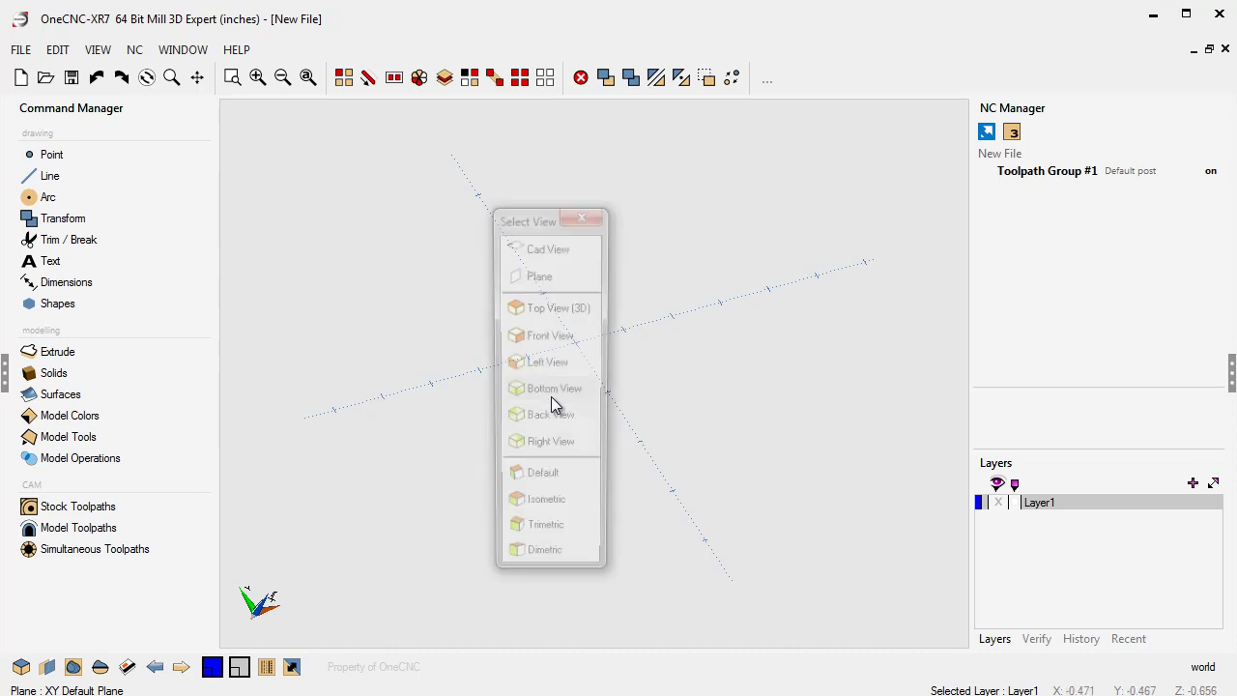
{"action": "left_click", "coordinate": [554, 401]}
{"action": "middle_click_drag", "start_coordinate": [578, 458], "coordinate": [353, 267]}
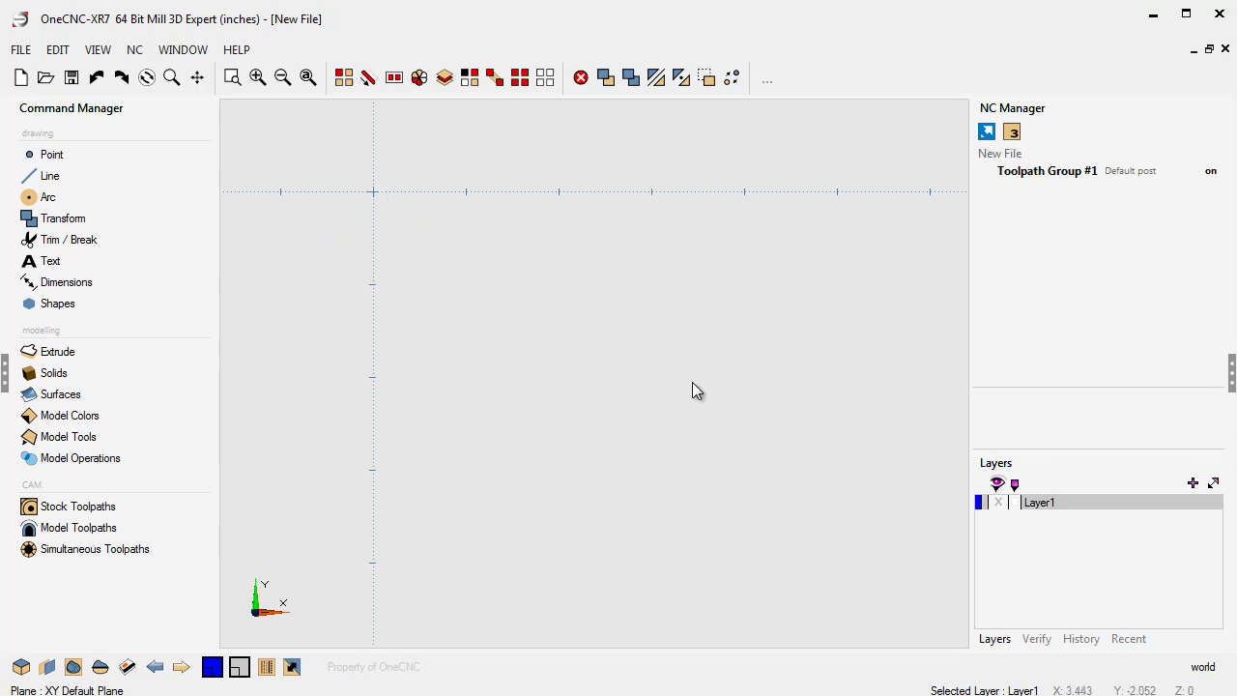
Start a line with its first point fixed at the origin (0, 0, 0)
{"action": "left_click", "coordinate": [50, 178]}
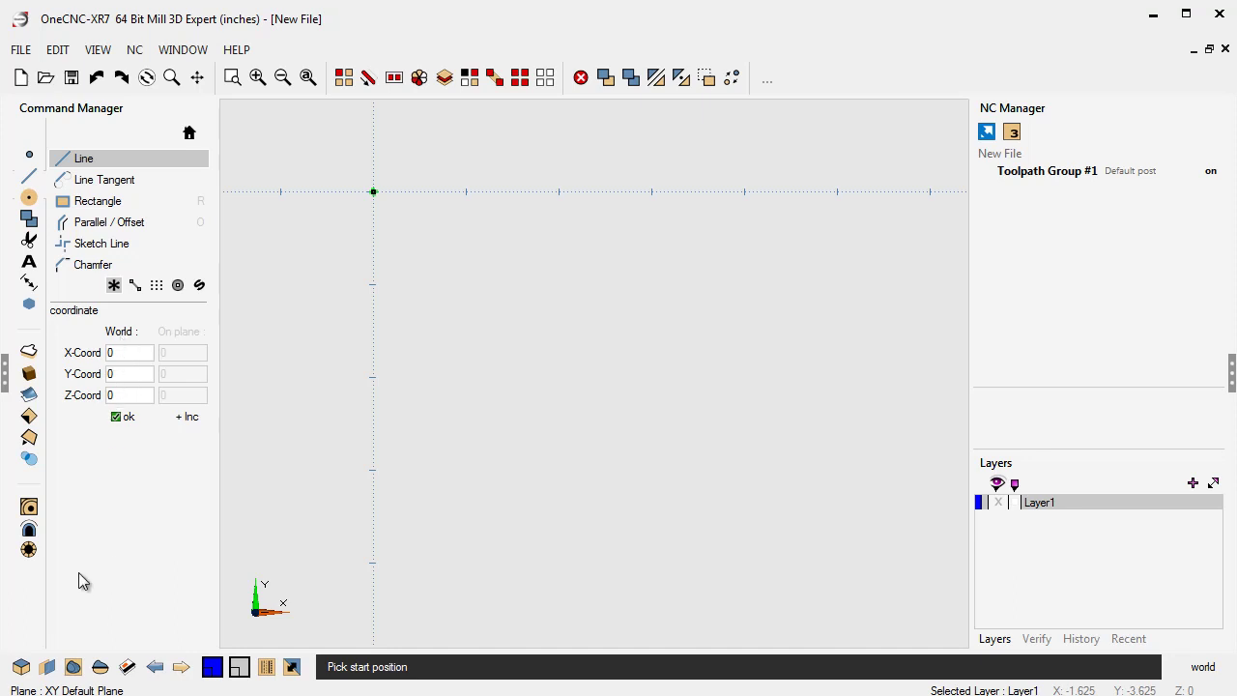
{"action": "left_click", "coordinate": [117, 421]}
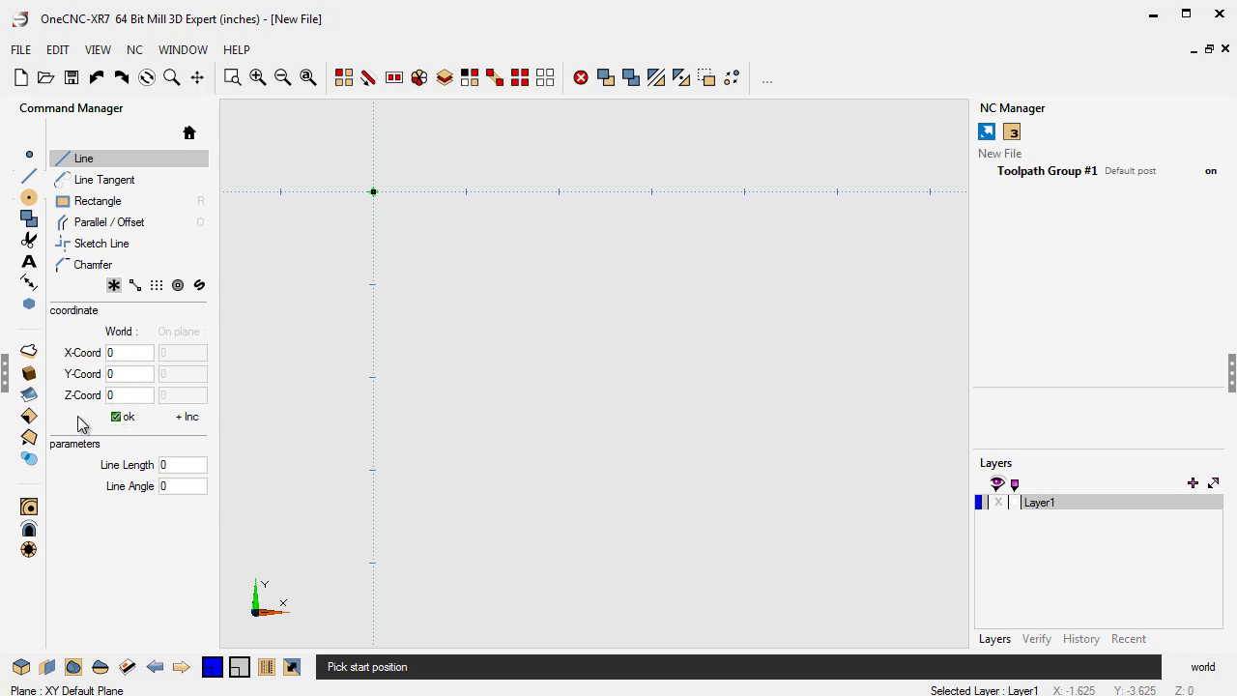
Draw the outline's first lines through (6, 0), (6, -3), (4, -3) and (4, -1)
{"action": "left_click", "coordinate": [128, 353]}
{"action": "type", "text": "6"}
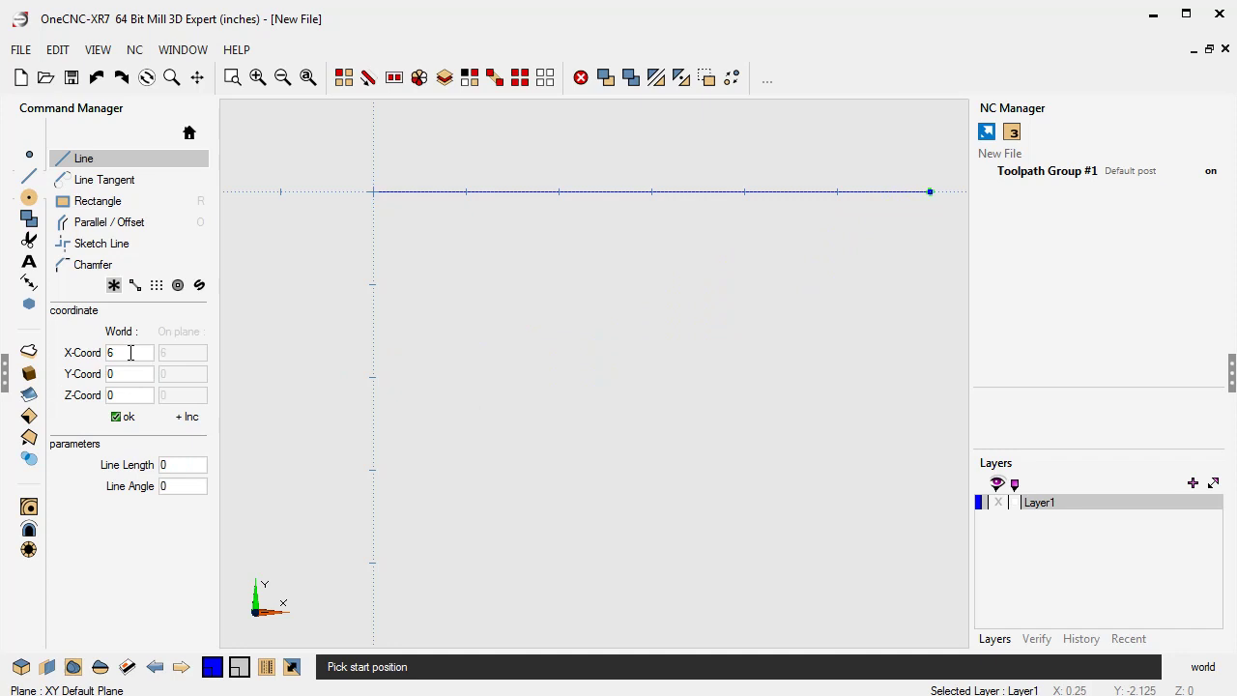
{"action": "left_click", "coordinate": [373, 423]}
{"action": "double_click", "coordinate": [110, 373]}
{"action": "type", "text": "-3"}
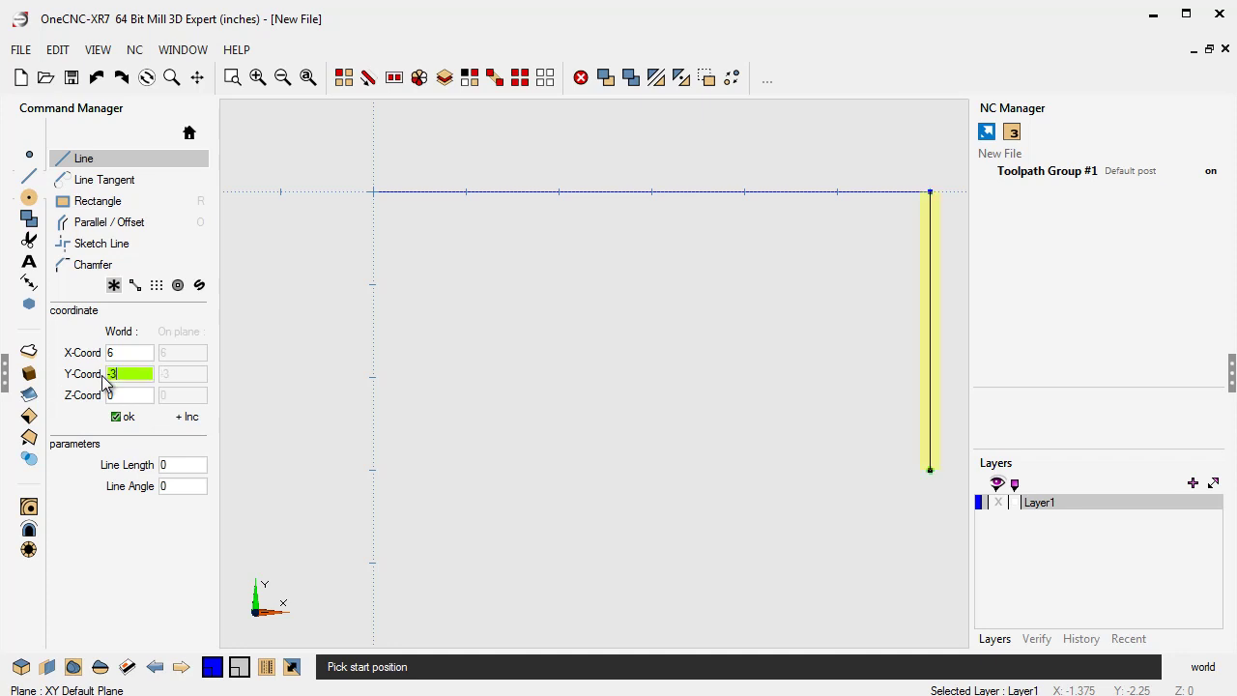
{"action": "left_click", "coordinate": [118, 416]}
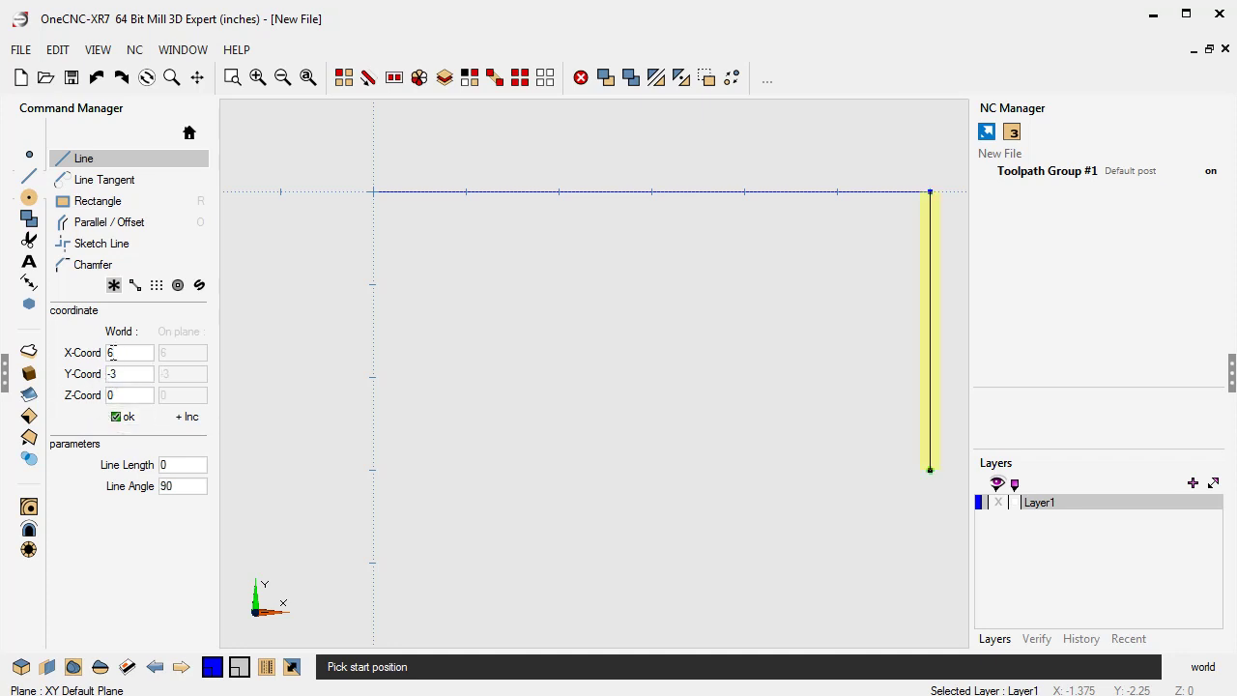
{"action": "type", "text": "4"}
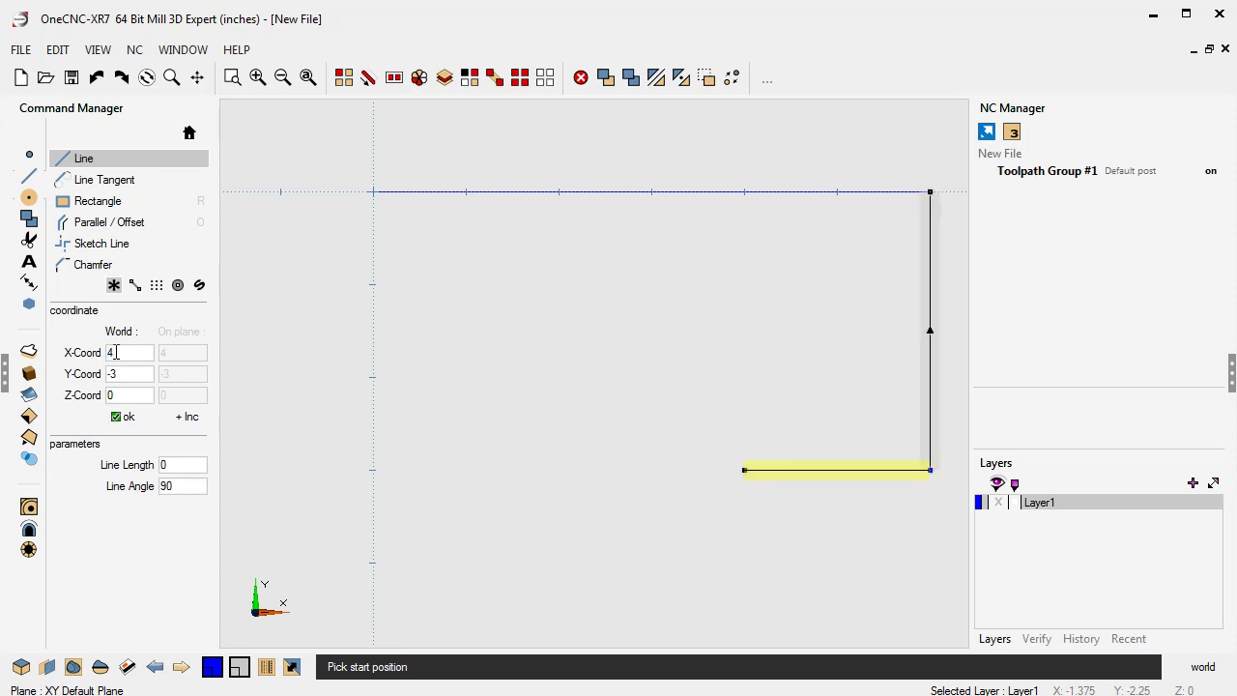
{"action": "left_click", "coordinate": [117, 418]}
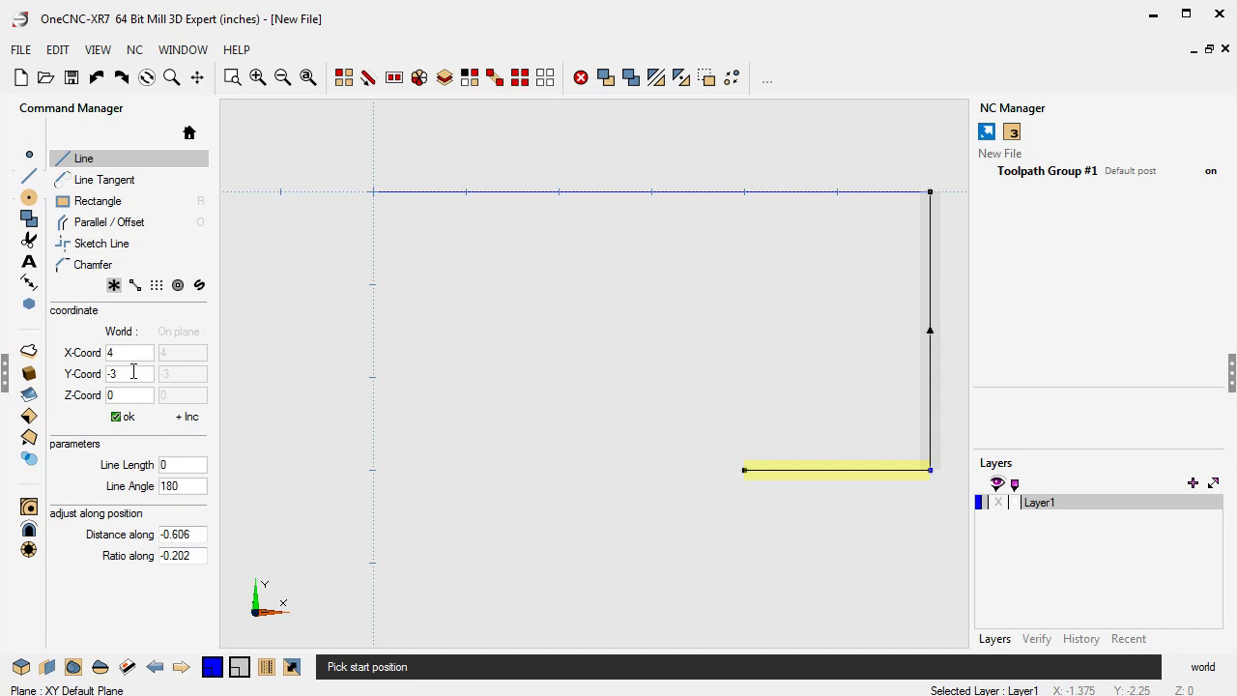
{"action": "left_click", "coordinate": [118, 374]}
{"action": "type", "text": "-1"}
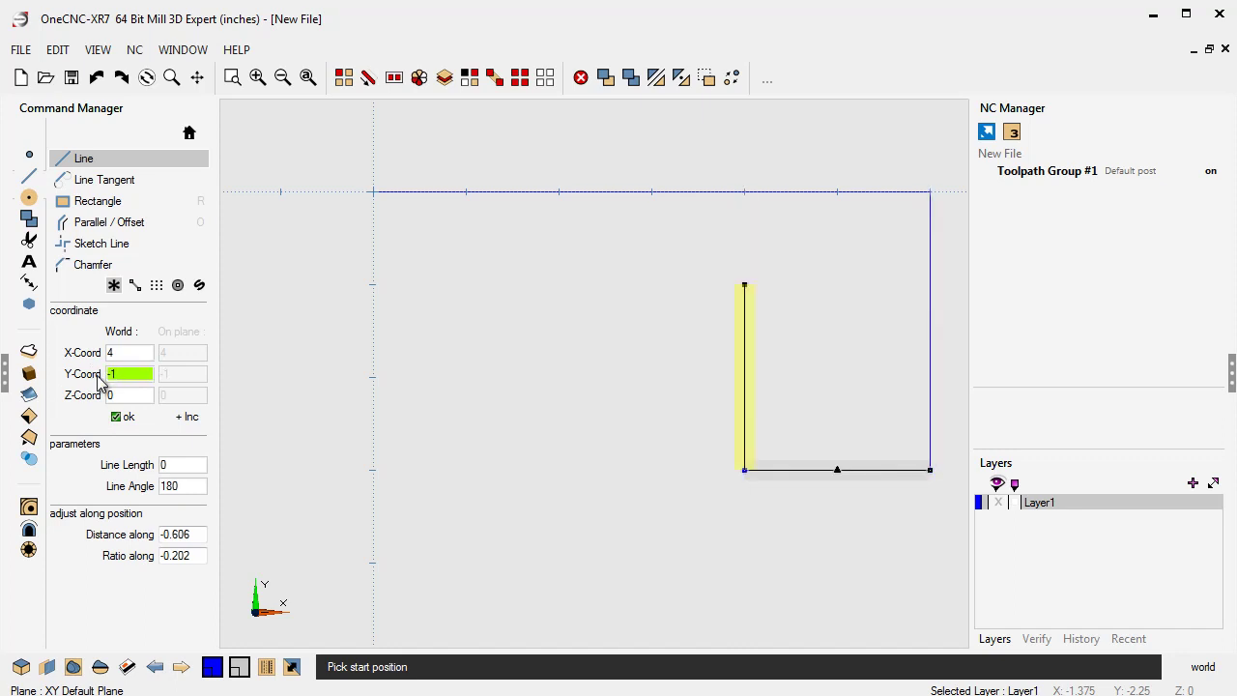
{"action": "left_click", "coordinate": [114, 418]}
{"action": "left_click", "coordinate": [115, 419]}
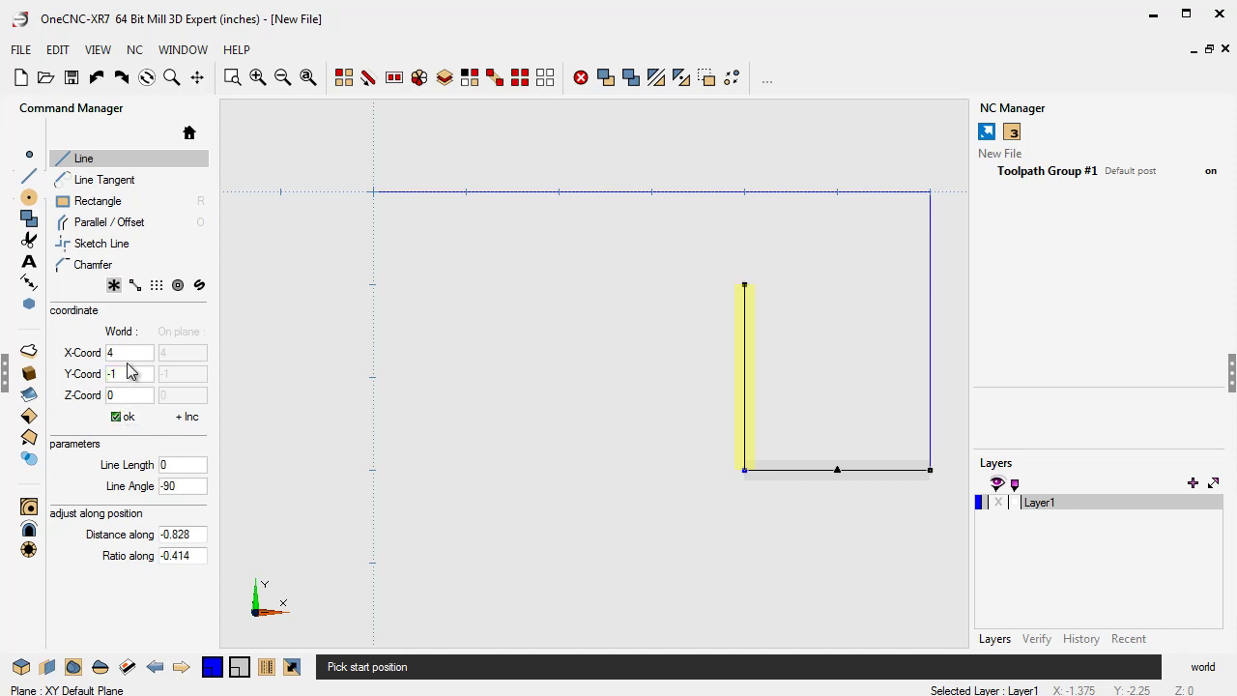
Continue through (3, -1), (3, -2) and (0, -2), then close back to the origin
{"action": "double_click", "coordinate": [111, 353]}
{"action": "type", "text": "3"}
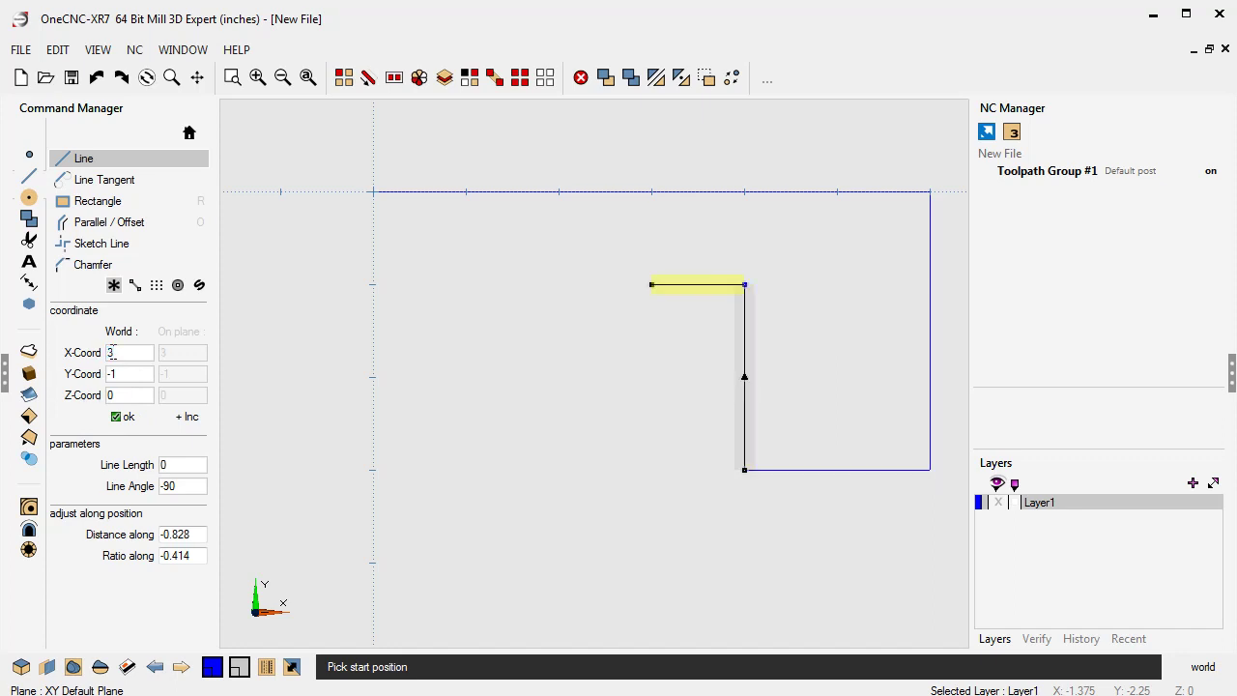
{"action": "left_click", "coordinate": [119, 417]}
{"action": "left_click_drag", "start_coordinate": [131, 373], "coordinate": [109, 373]}
{"action": "key", "text": "BackSpace"}
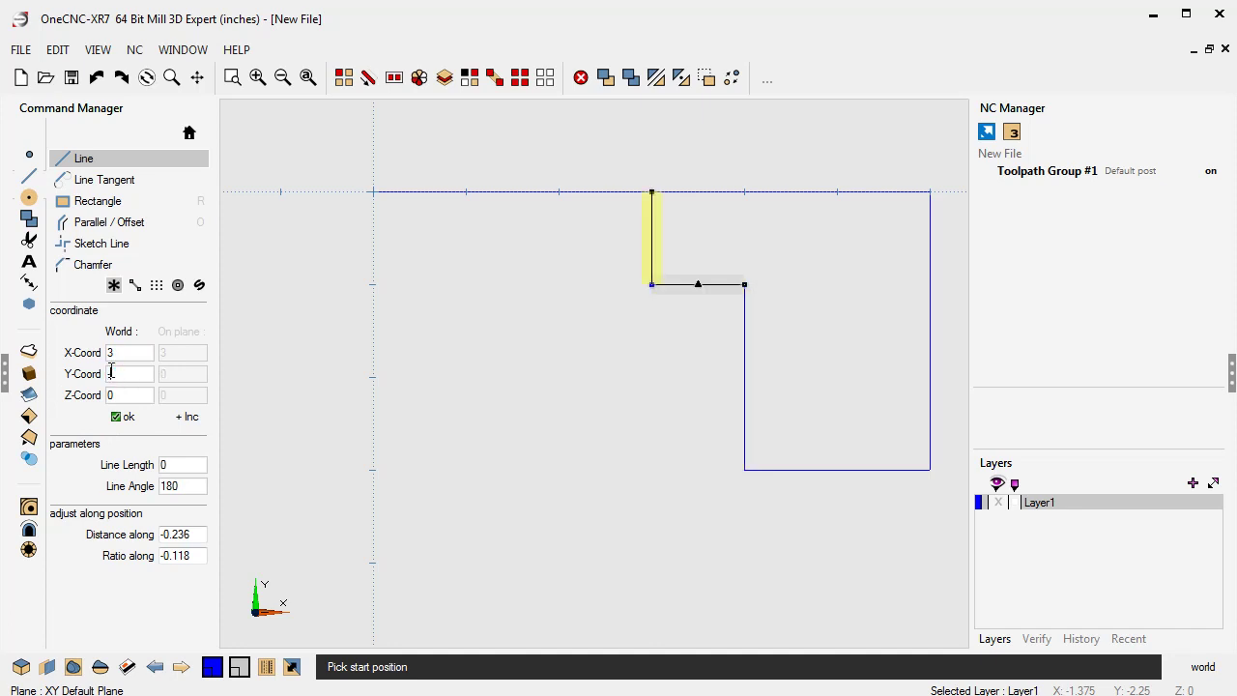
{"action": "type", "text": "-2"}
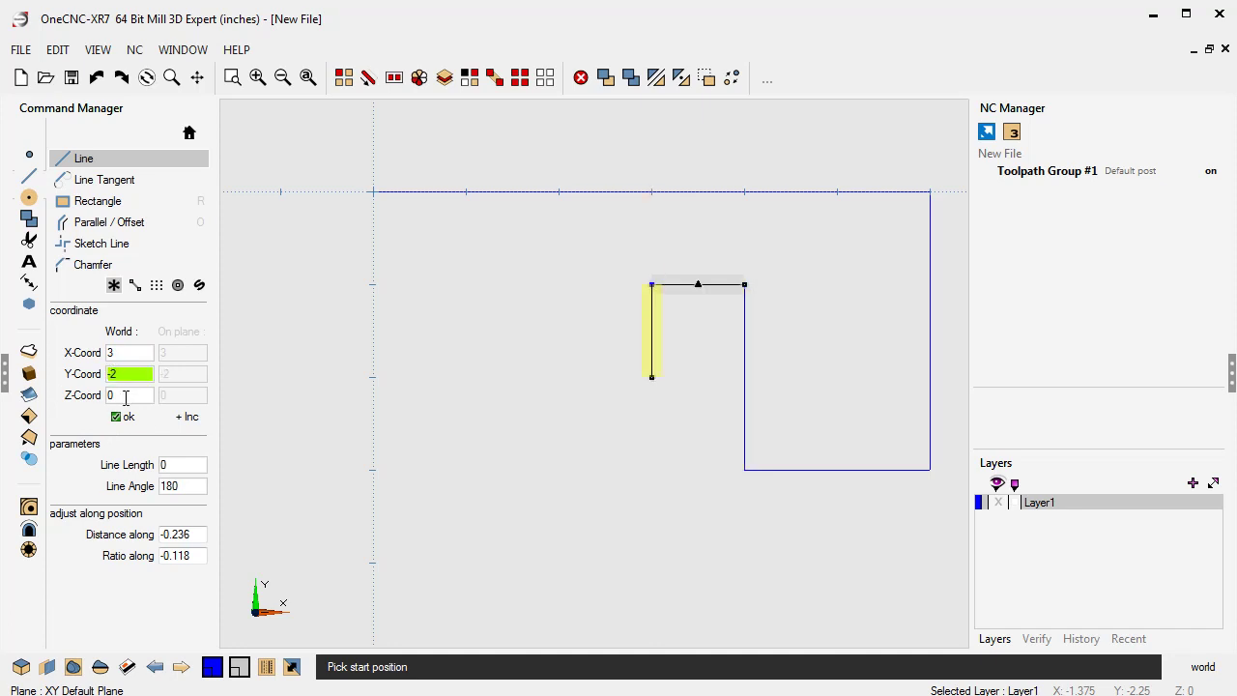
{"action": "left_click", "coordinate": [117, 417]}
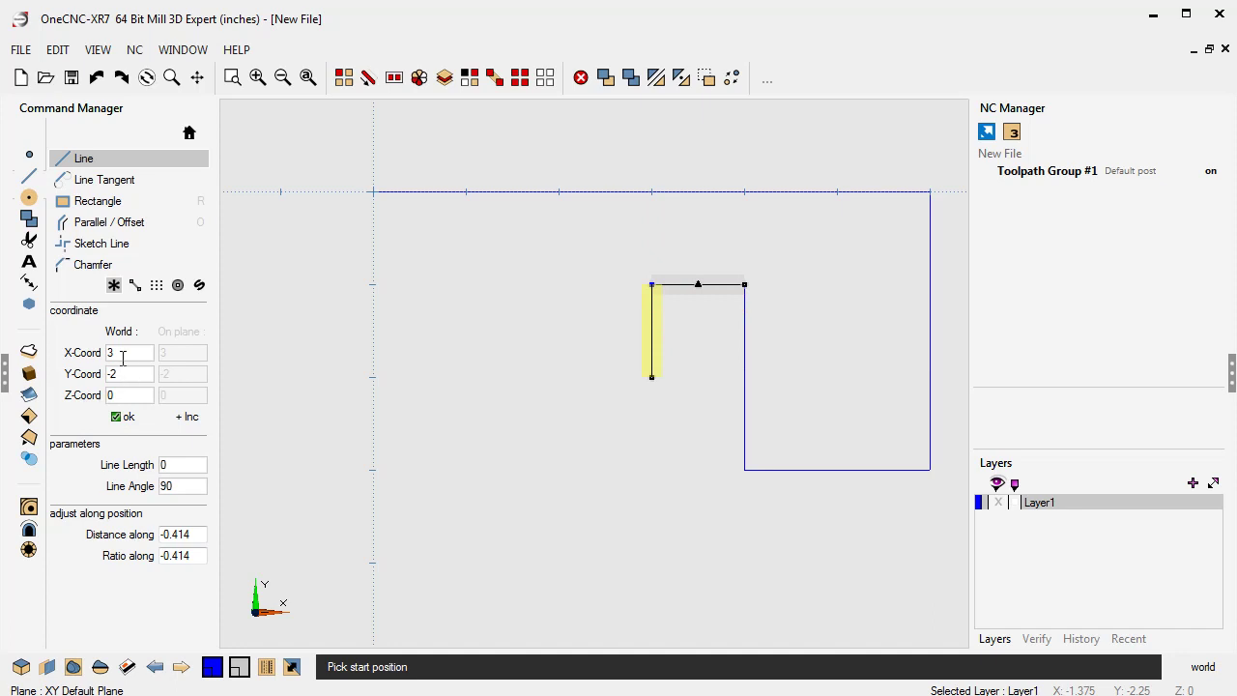
{"action": "double_click", "coordinate": [112, 354]}
{"action": "type", "text": "0"}
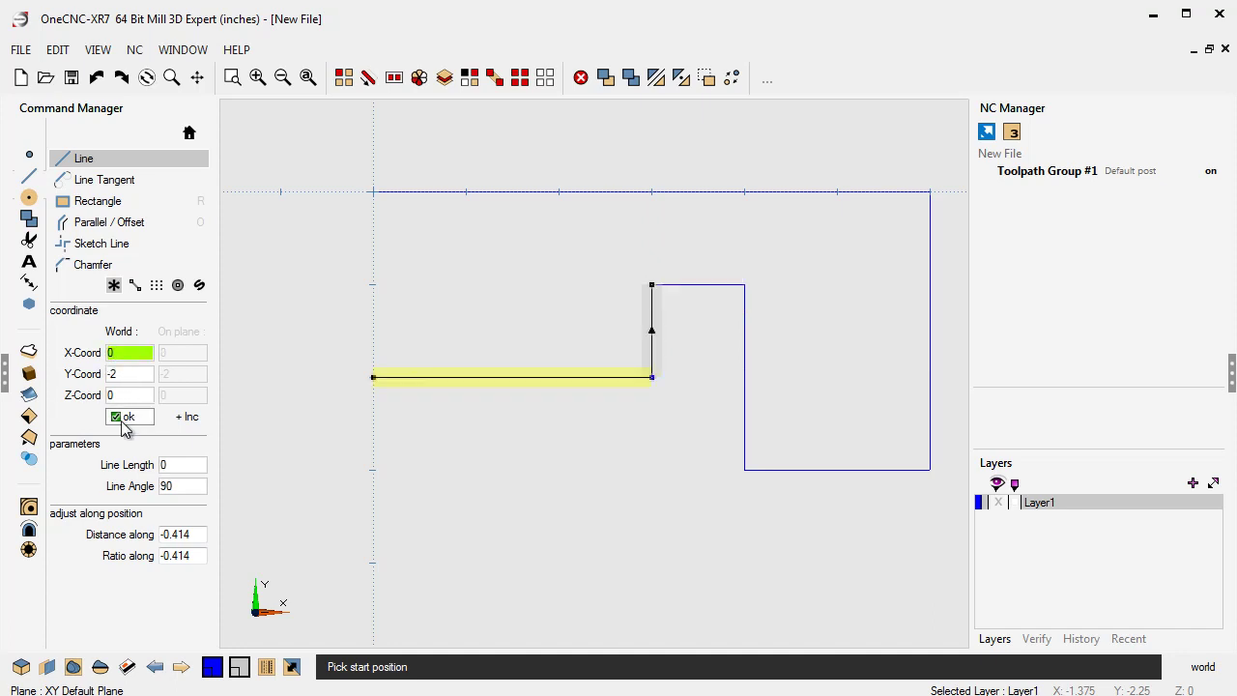
{"action": "left_click", "coordinate": [116, 418]}
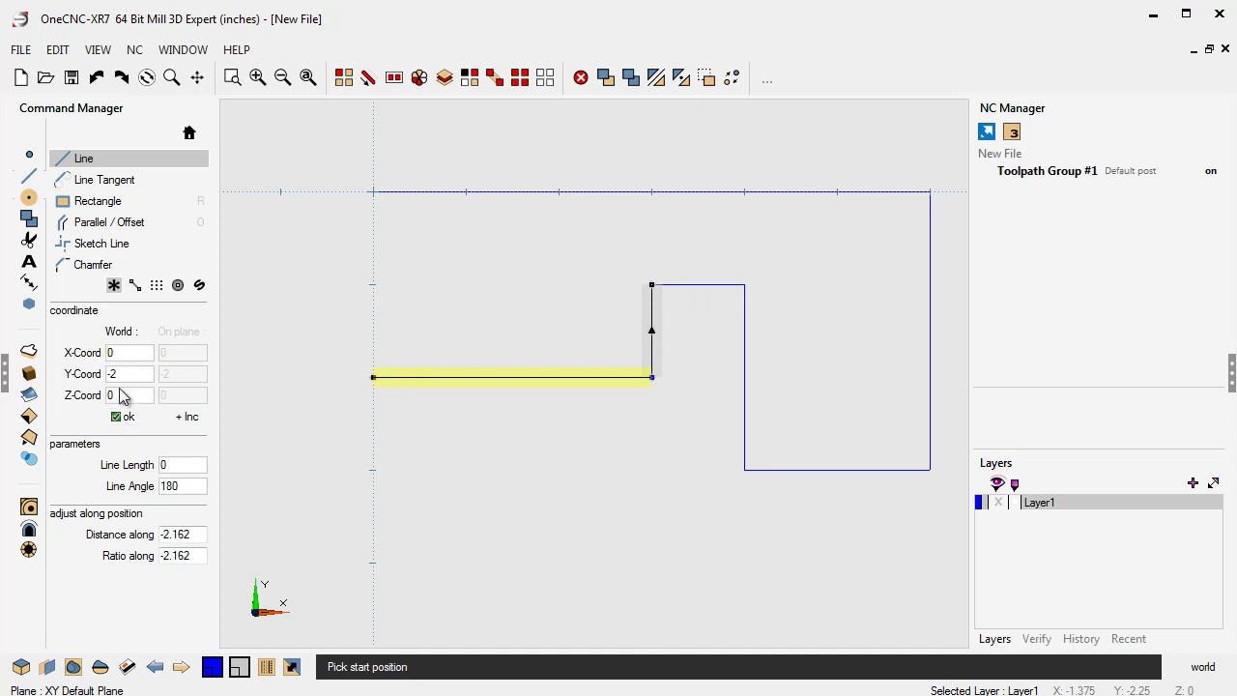
{"action": "double_click", "coordinate": [124, 374]}
{"action": "type", "text": "0"}
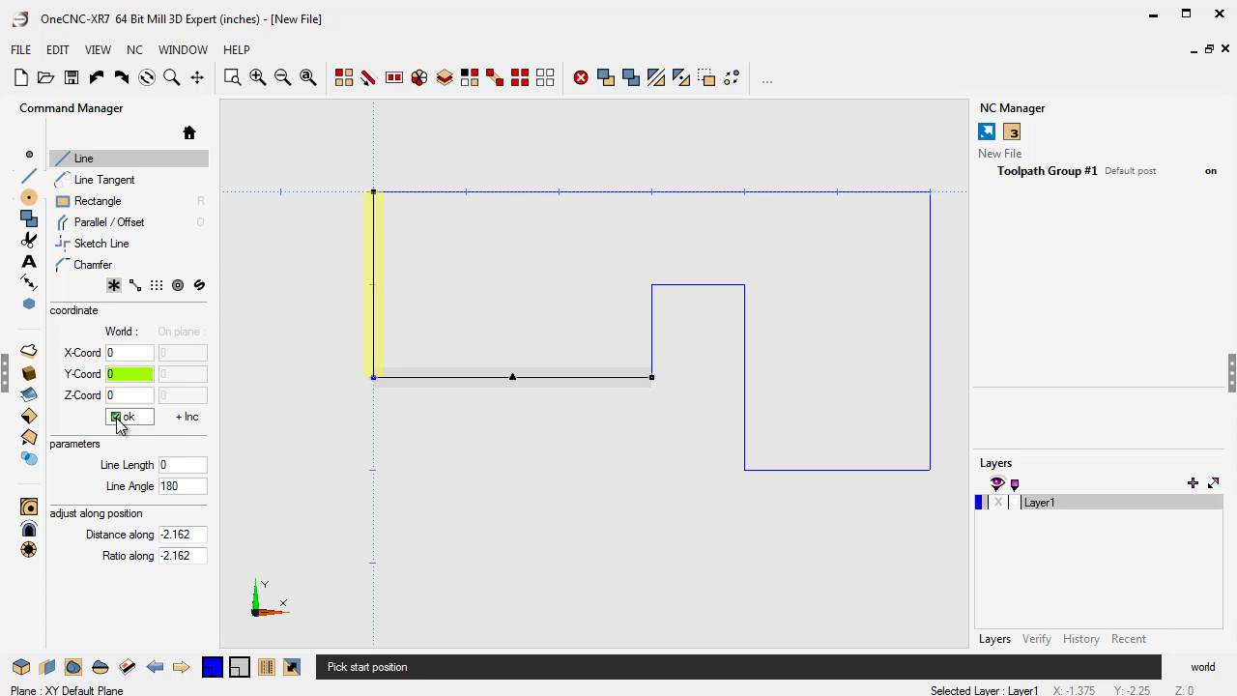
{"action": "left_click", "coordinate": [119, 419]}
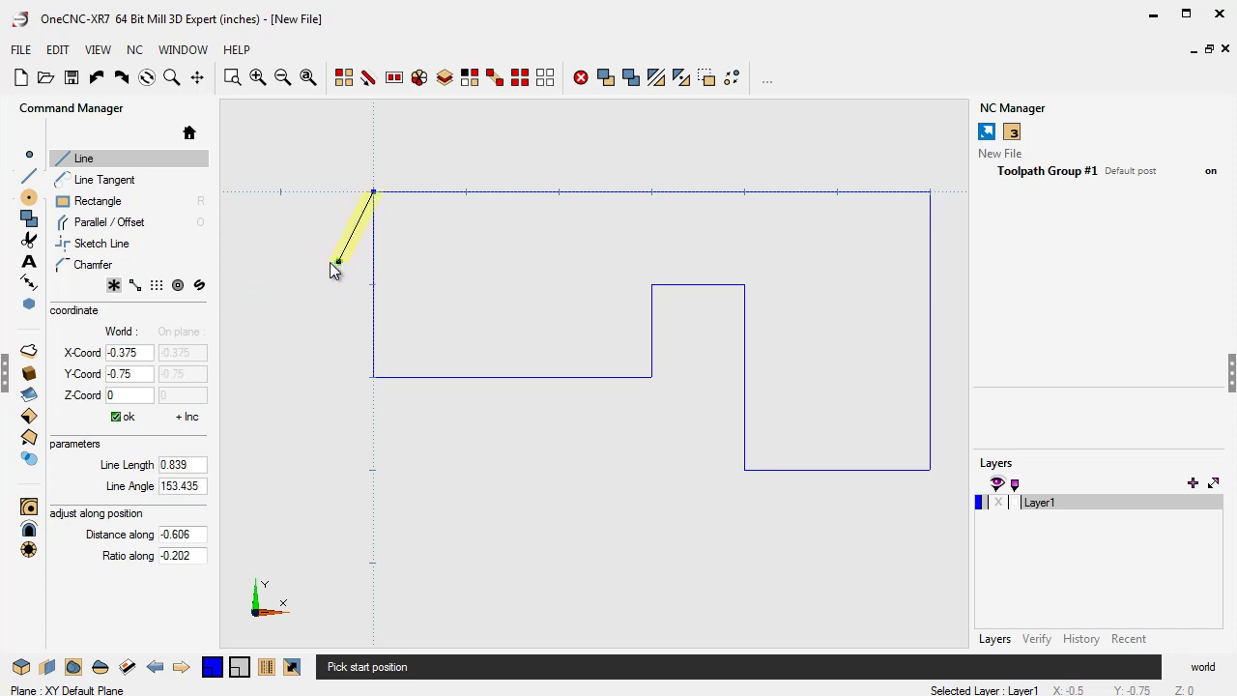
{"action": "key", "text": "Escape"}
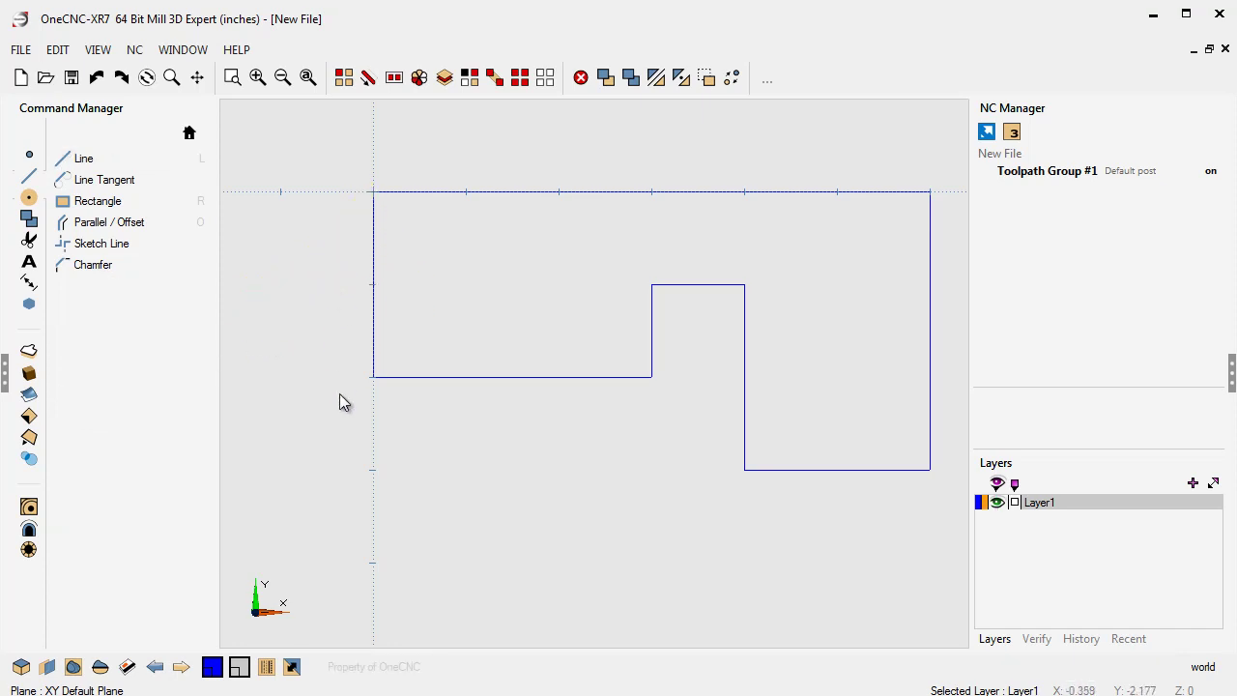
Round the raised step's top-right corner with a 0.5 fillet
{"action": "left_click", "coordinate": [28, 197]}
{"action": "left_click", "coordinate": [174, 162]}
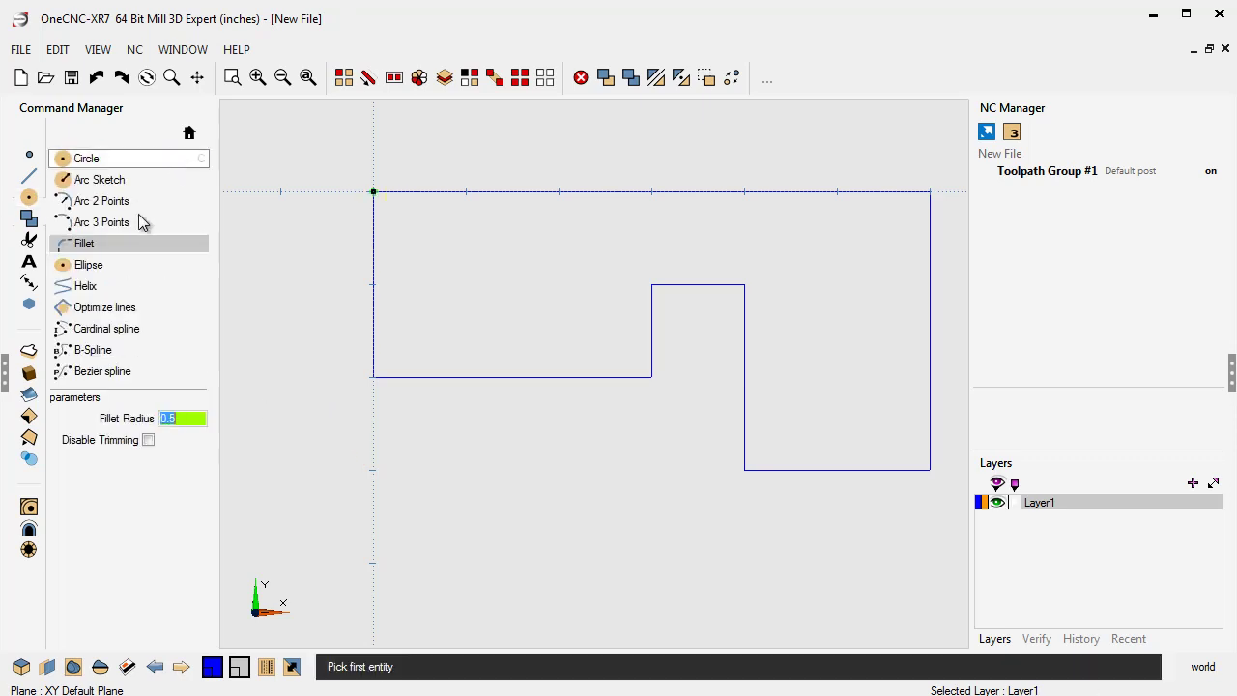
{"action": "left_click", "coordinate": [730, 307]}
{"action": "left_click", "coordinate": [718, 295]}
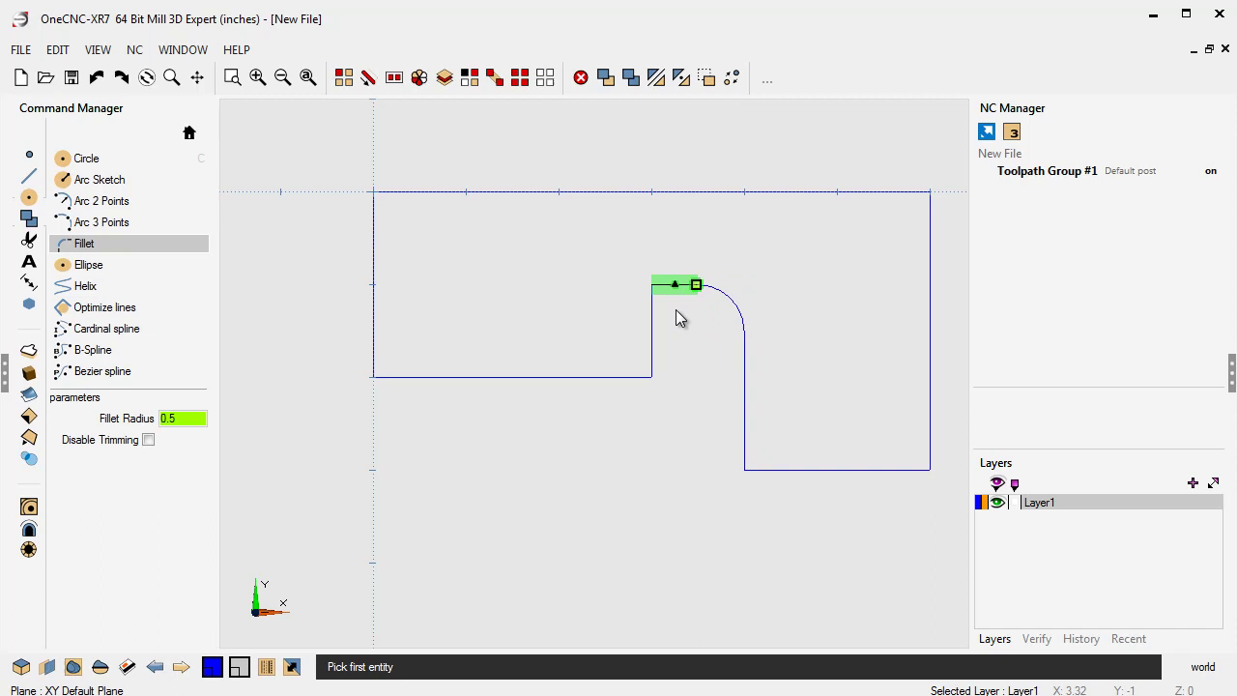
Round the step's top-left corner with a 0.25 fillet
{"action": "left_click_drag", "start_coordinate": [196, 411], "coordinate": [147, 419]}
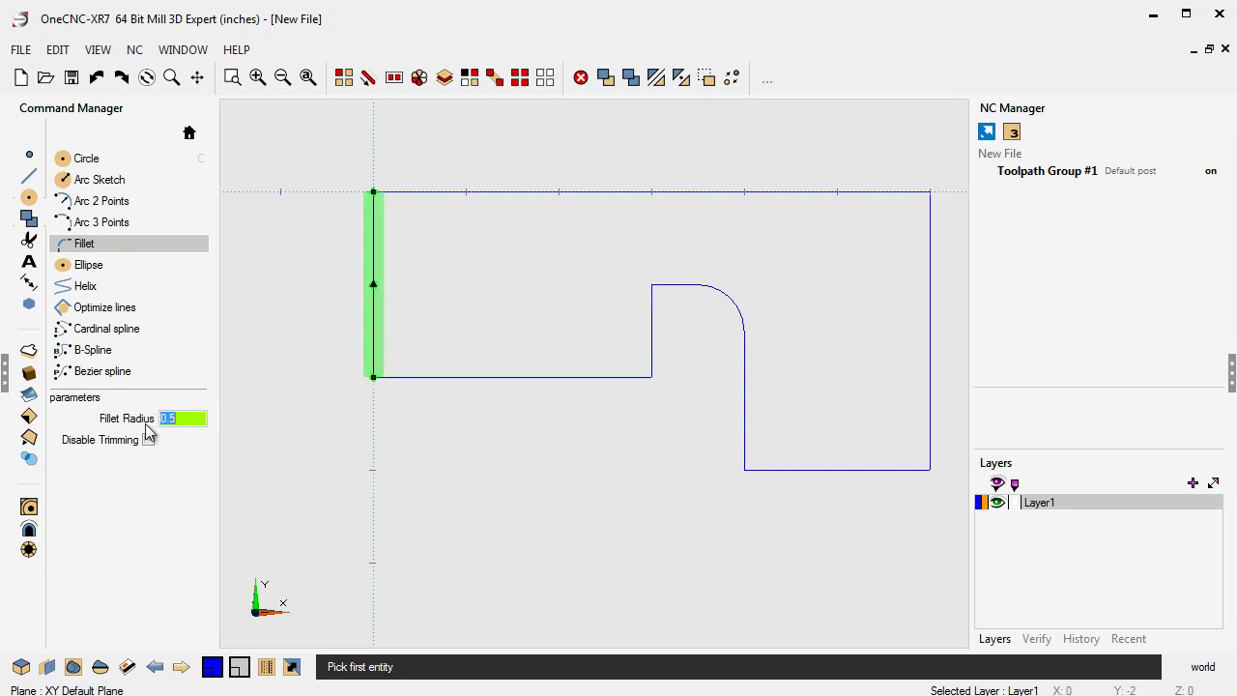
{"action": "type", "text": "0.25"}
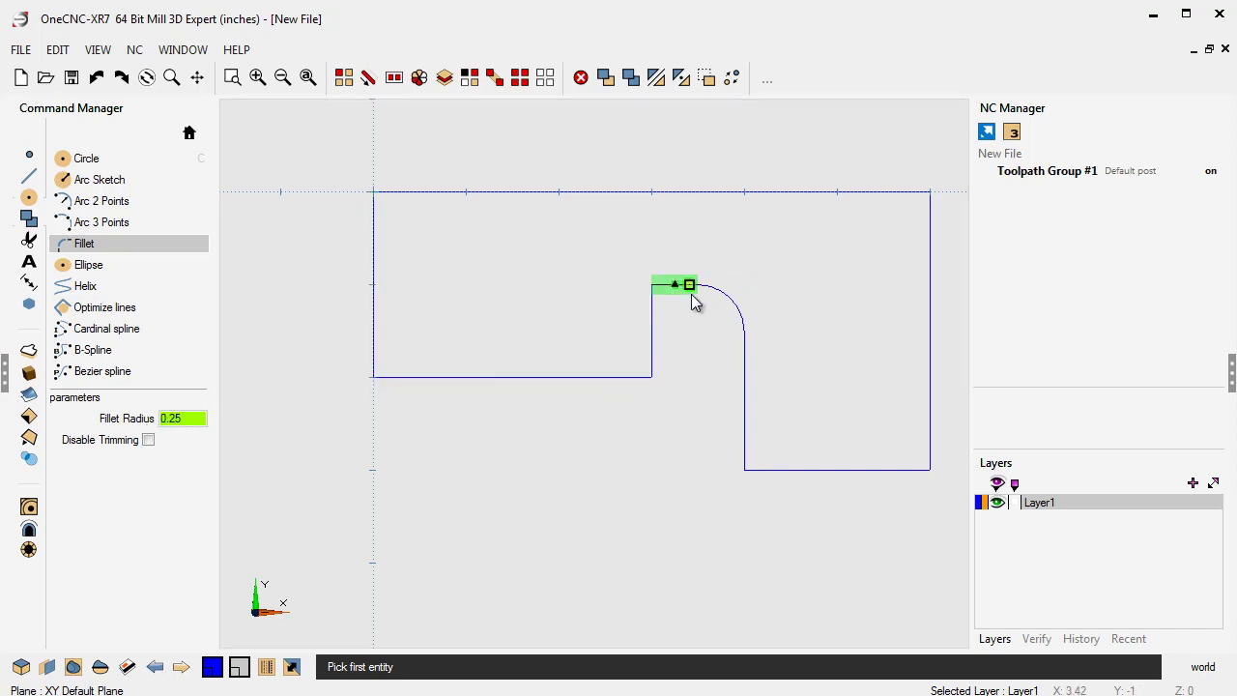
{"action": "left_click", "coordinate": [666, 293]}
{"action": "left_click", "coordinate": [652, 326]}
{"action": "key", "text": "Escape"}
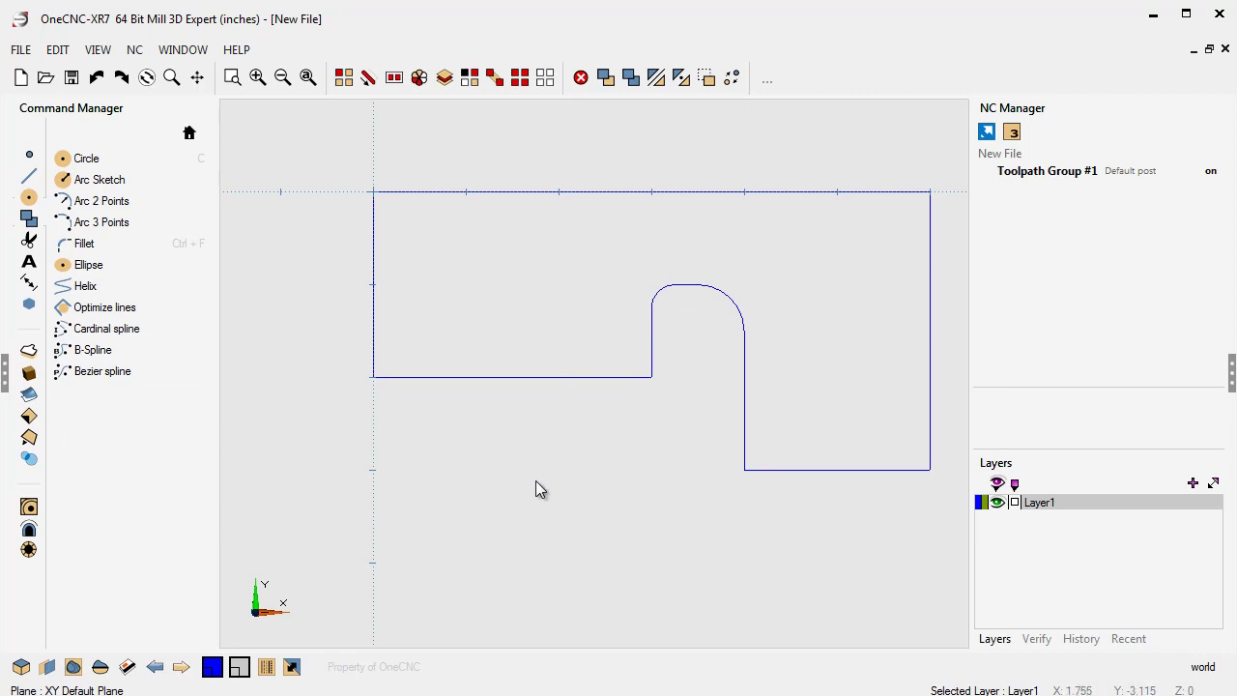
Delete the whole existing profile and start a new line at (4, 0)
{"action": "key", "text": "ctrl+a"}
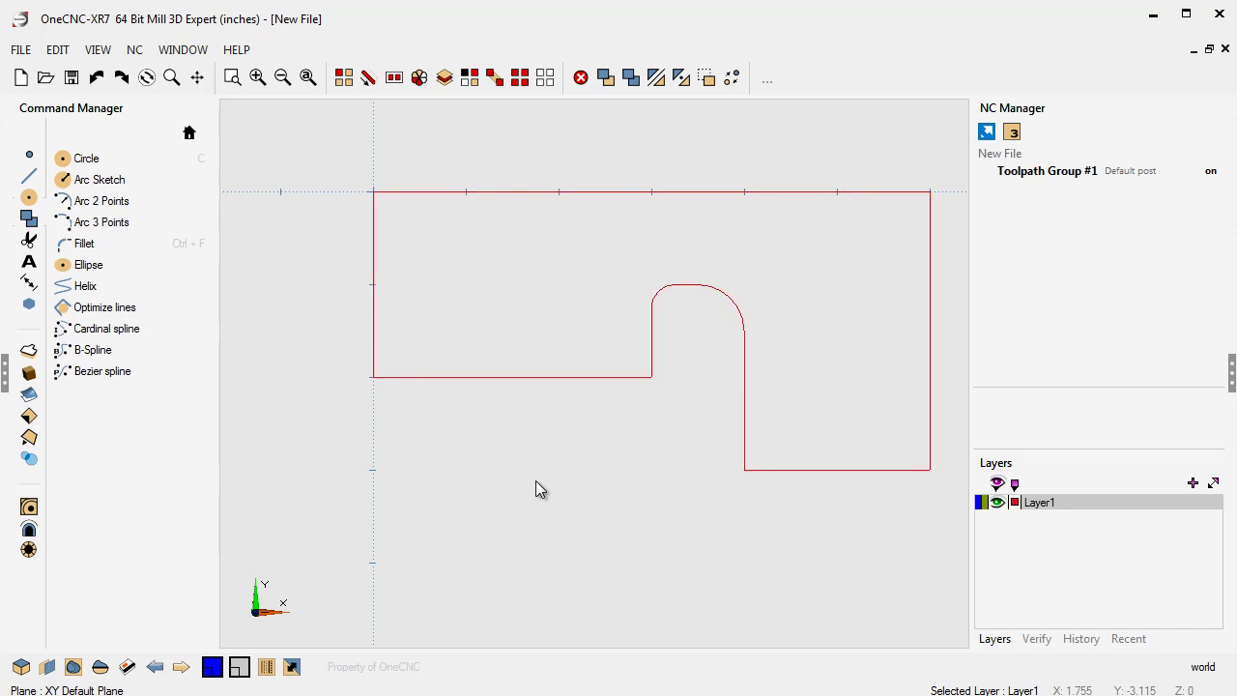
{"action": "key", "text": "Delete"}
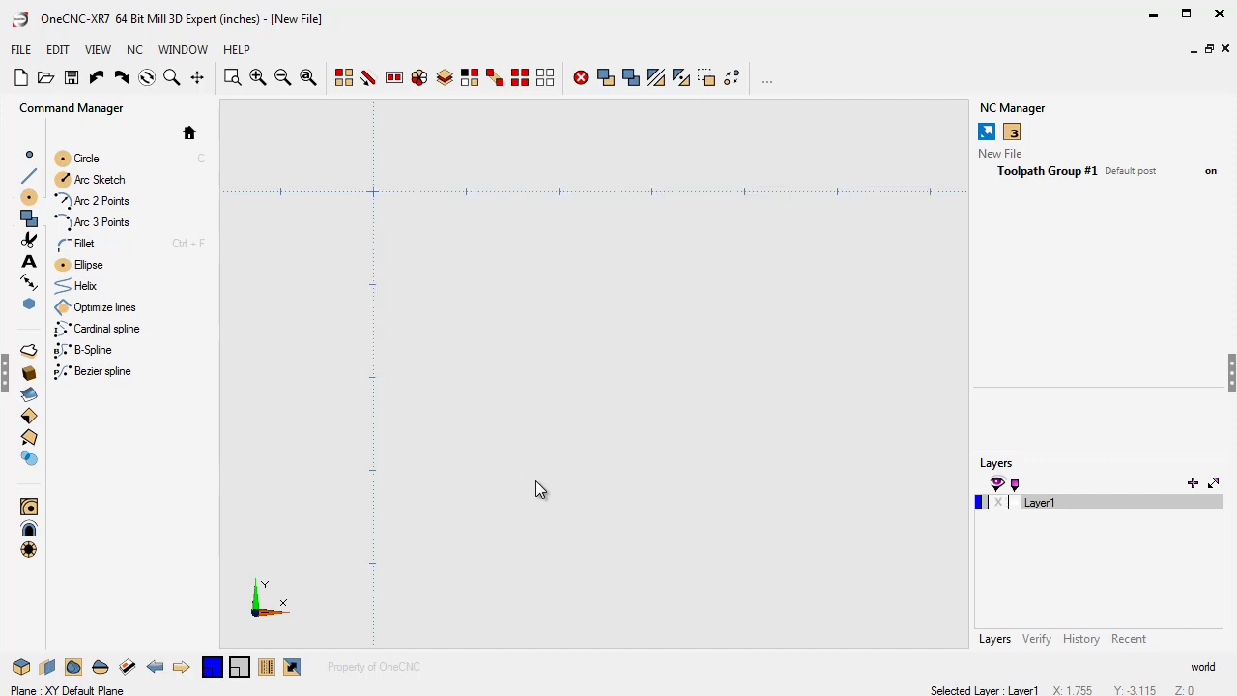
{"action": "left_click", "coordinate": [29, 177]}
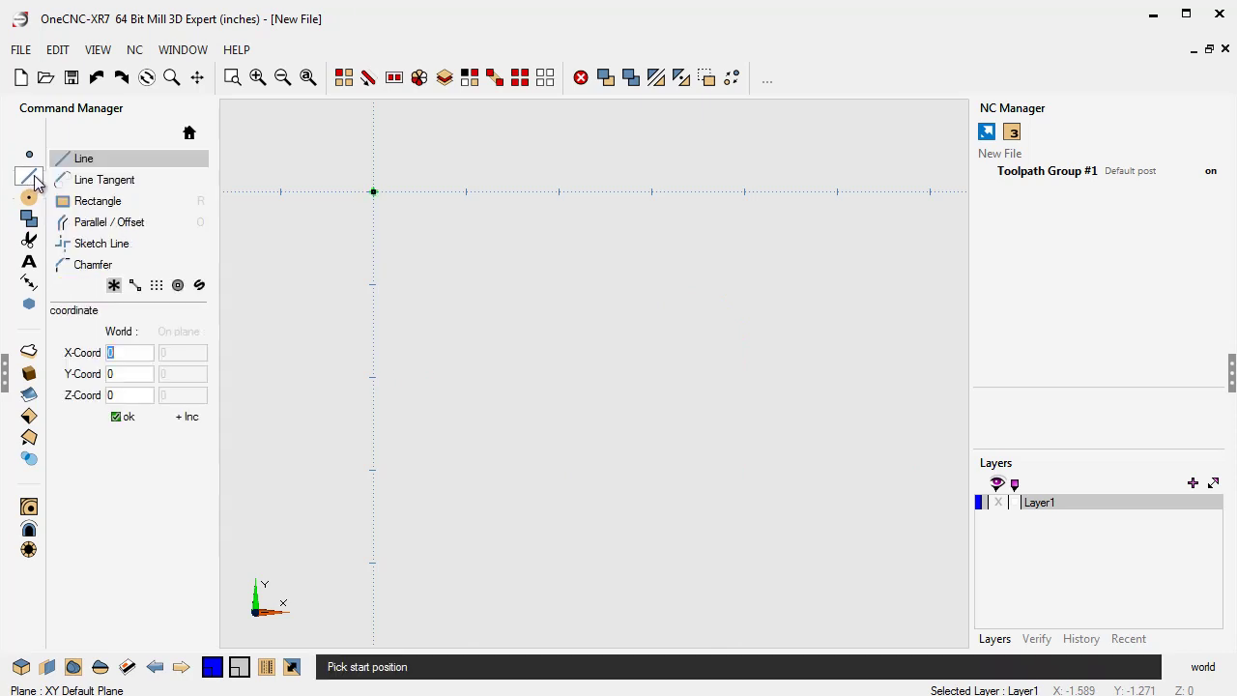
{"action": "left_click", "coordinate": [111, 352]}
{"action": "type", "text": "4"}
{"action": "key", "text": "Tab"}
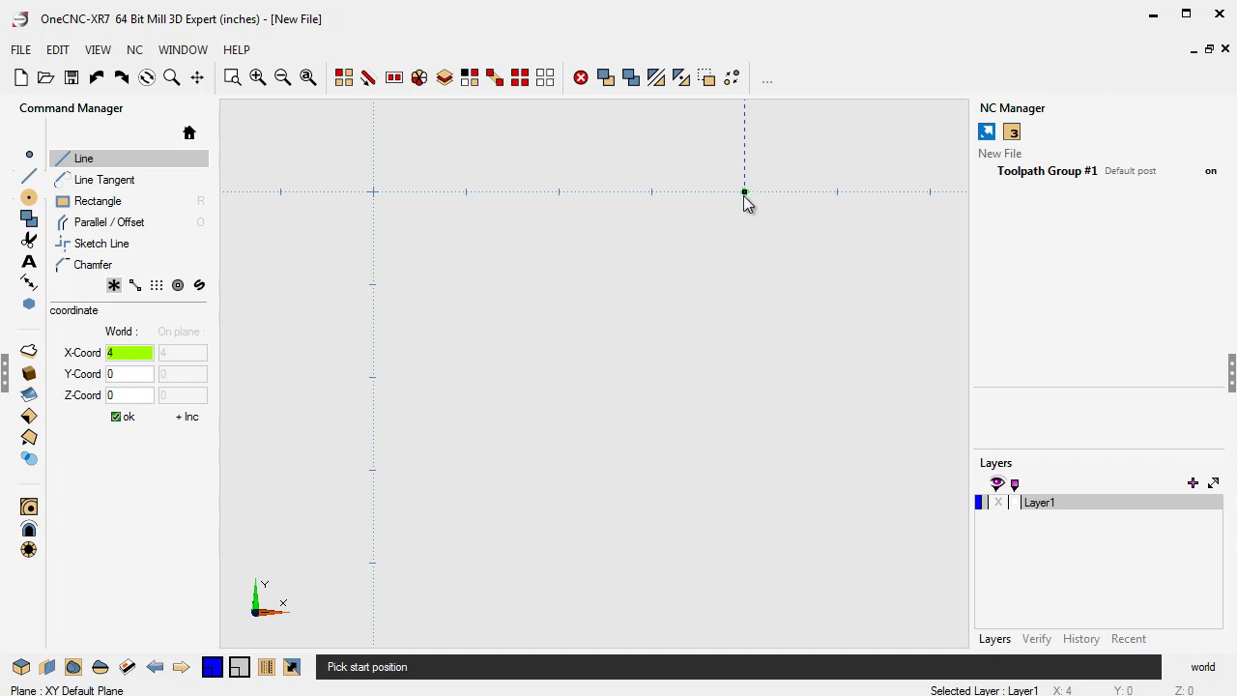
{"action": "left_click", "coordinate": [153, 374]}
{"action": "type", "text": "-1.5"}
{"action": "left_click_drag", "start_coordinate": [148, 374], "coordinate": [55, 386]}
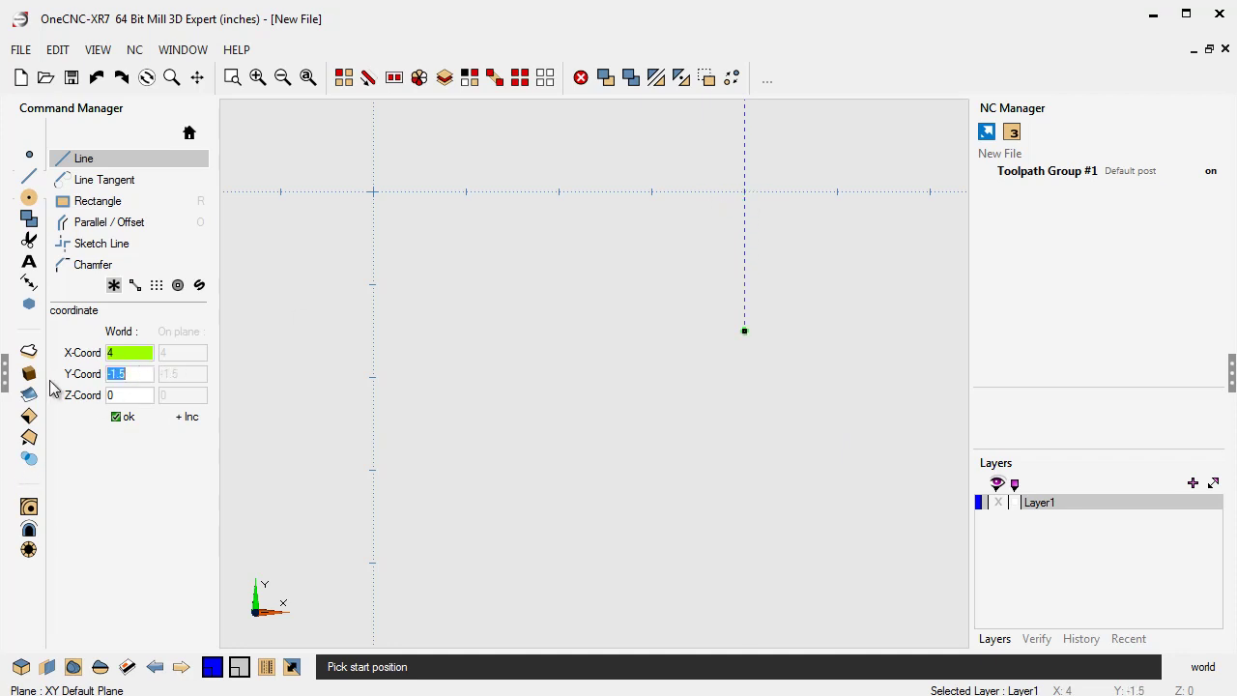
{"action": "type", "text": "0"}
{"action": "left_click", "coordinate": [120, 417]}
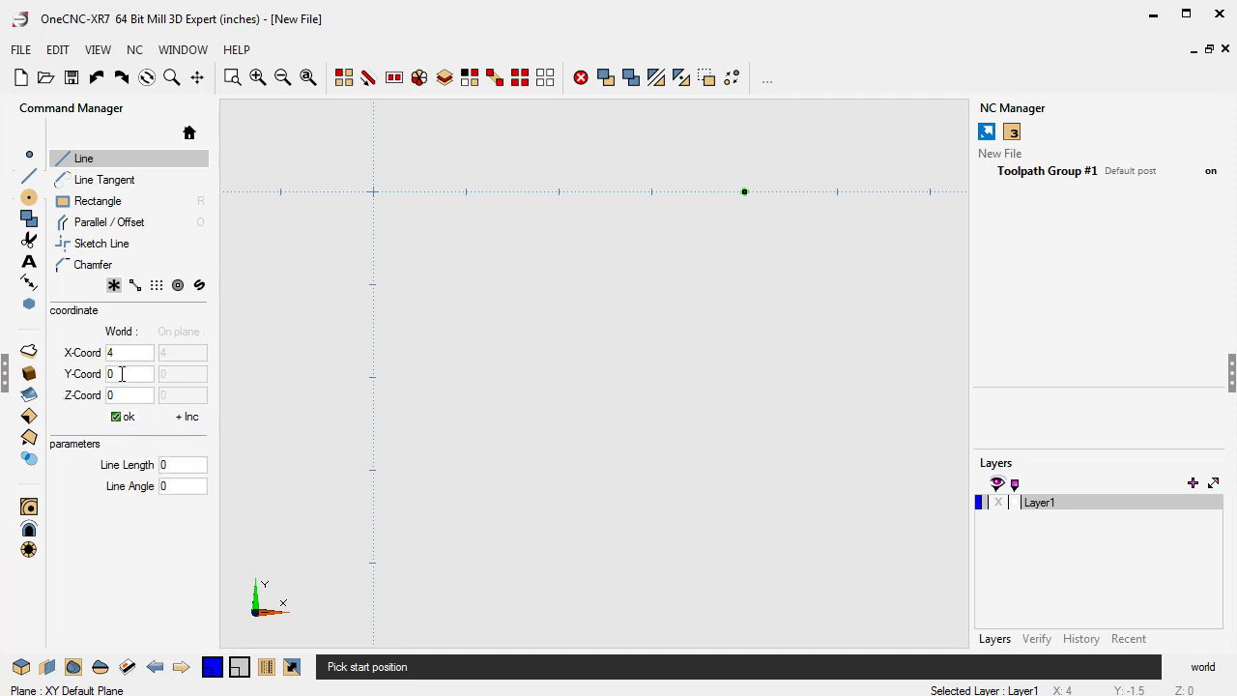
Draw the line down to (4, -2), then left to (3, -2)
{"action": "left_click_drag", "start_coordinate": [122, 374], "coordinate": [108, 381]}
{"action": "type", "text": "-2"}
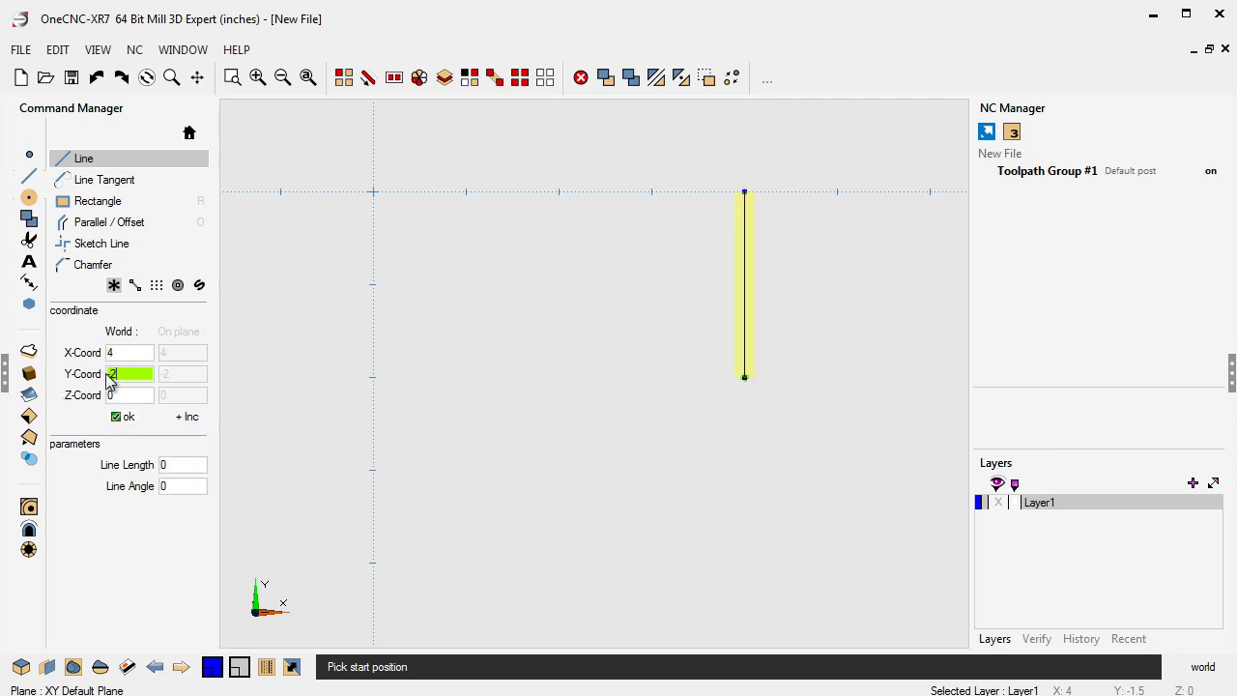
{"action": "left_click", "coordinate": [127, 418]}
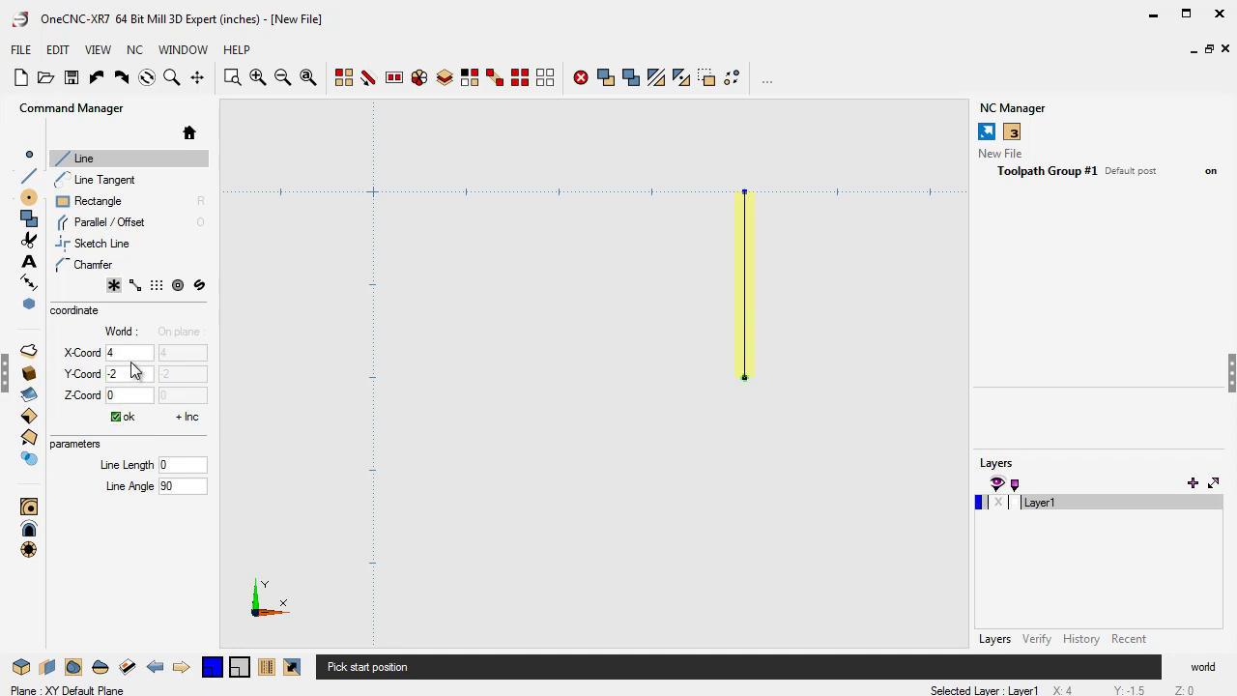
{"action": "left_click_drag", "start_coordinate": [124, 351], "coordinate": [93, 355]}
{"action": "type", "text": "3"}
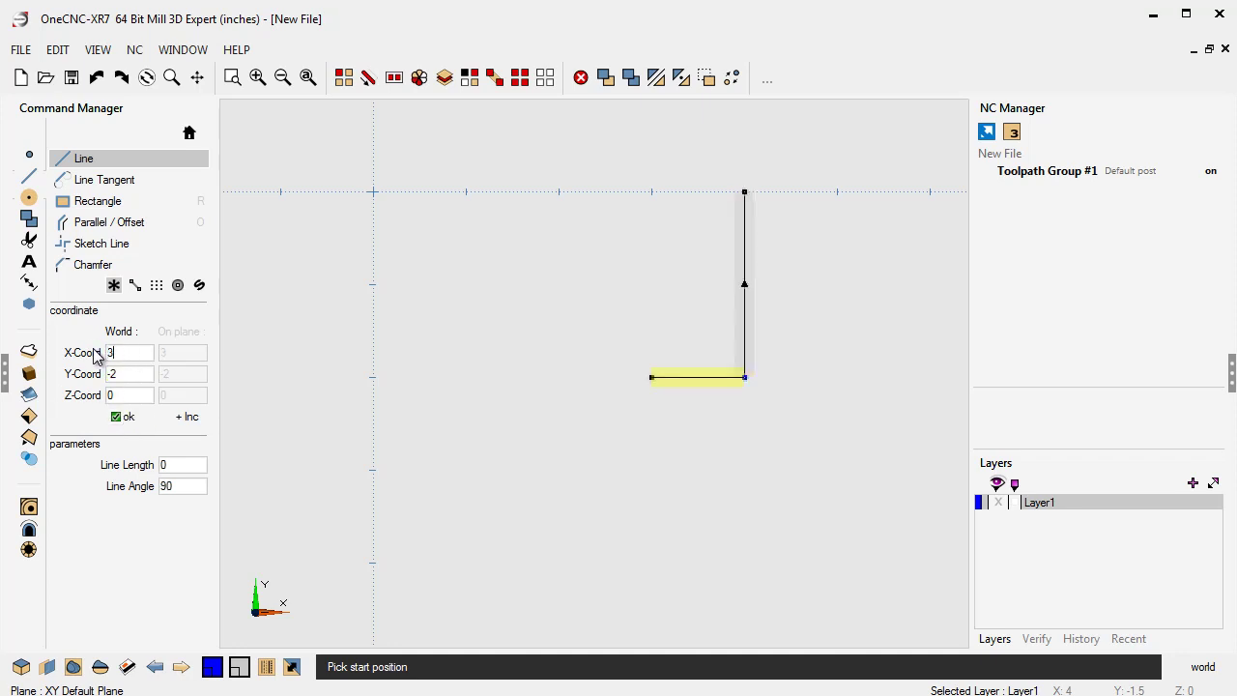
{"action": "left_click", "coordinate": [124, 418]}
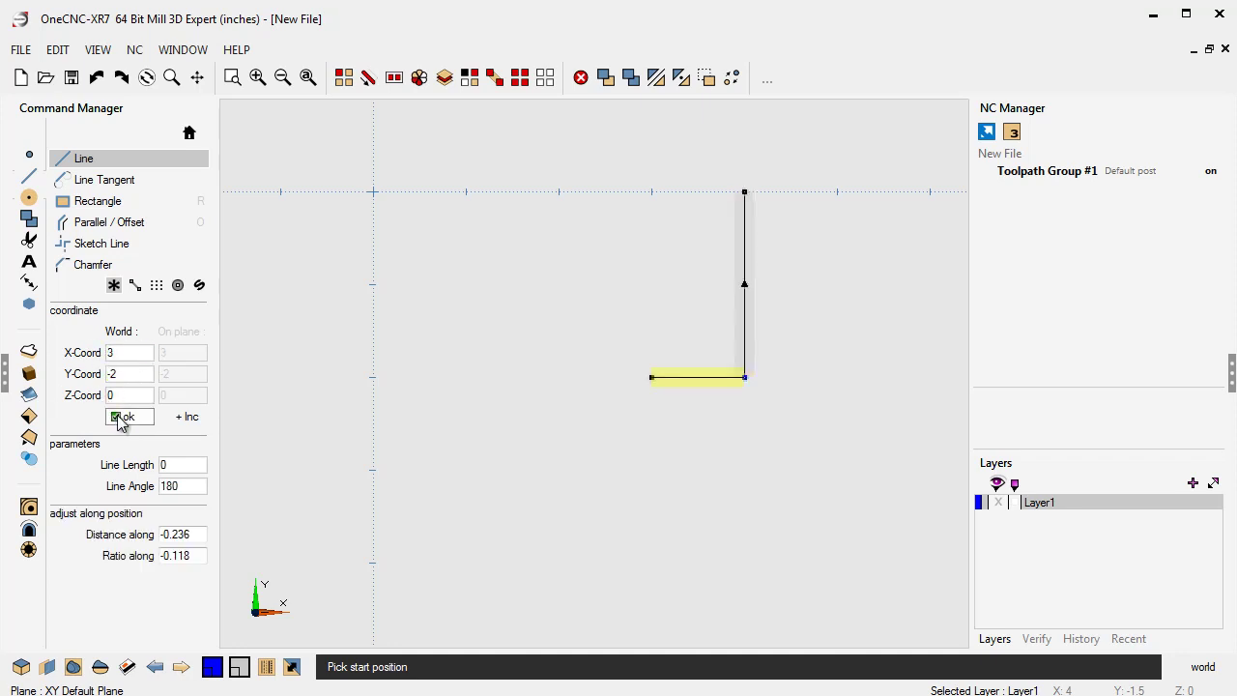
Switch to incremental entry and extend the profile 1 down to (3, -3)
{"action": "left_click", "coordinate": [186, 418]}
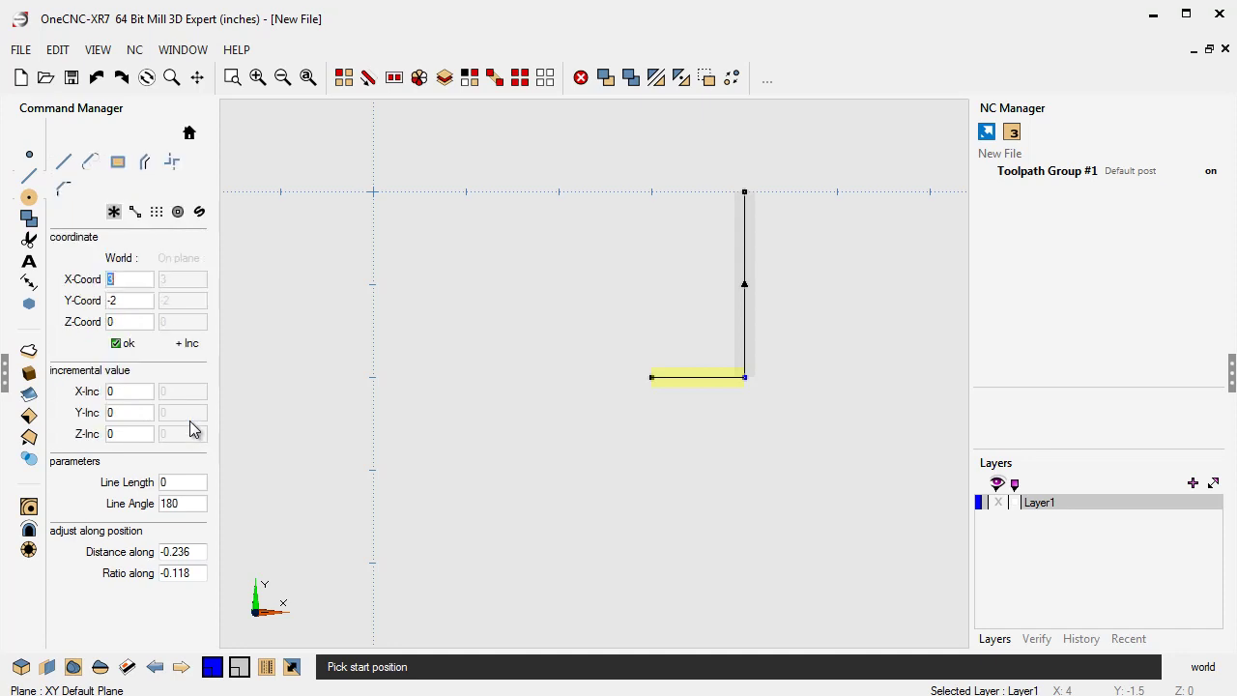
{"action": "double_click", "coordinate": [110, 412]}
{"action": "type", "text": "-1"}
{"action": "key", "text": "Return"}
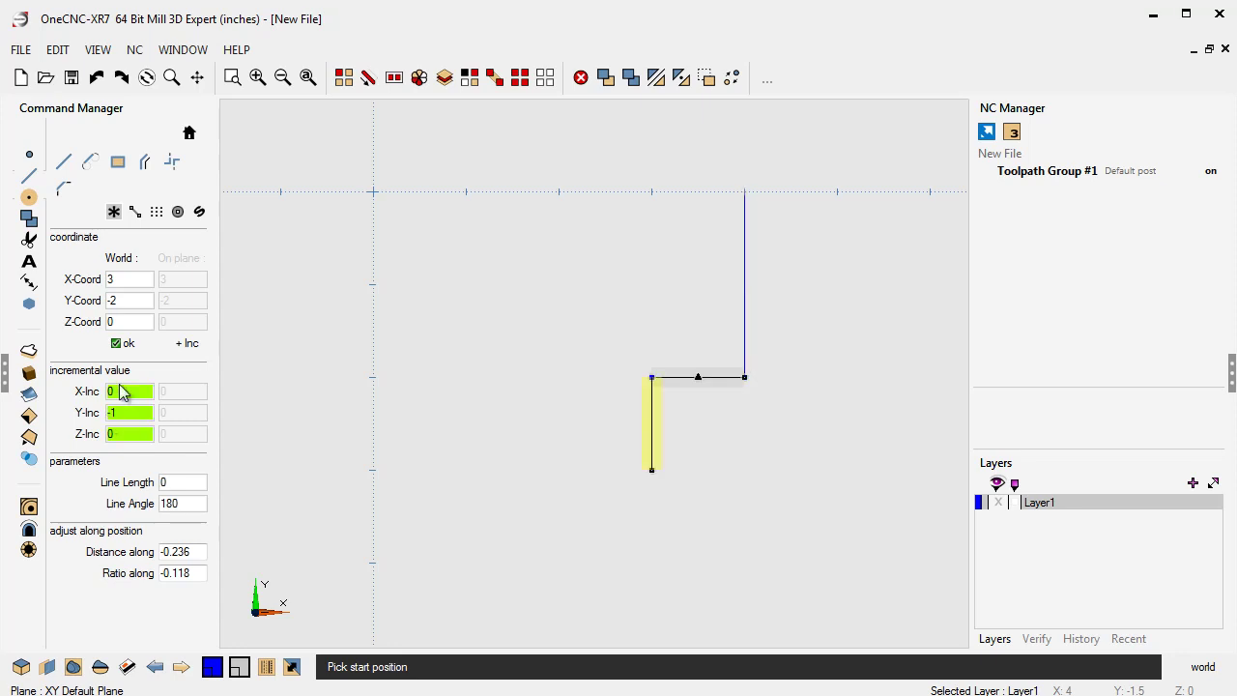
{"action": "left_click", "coordinate": [123, 348]}
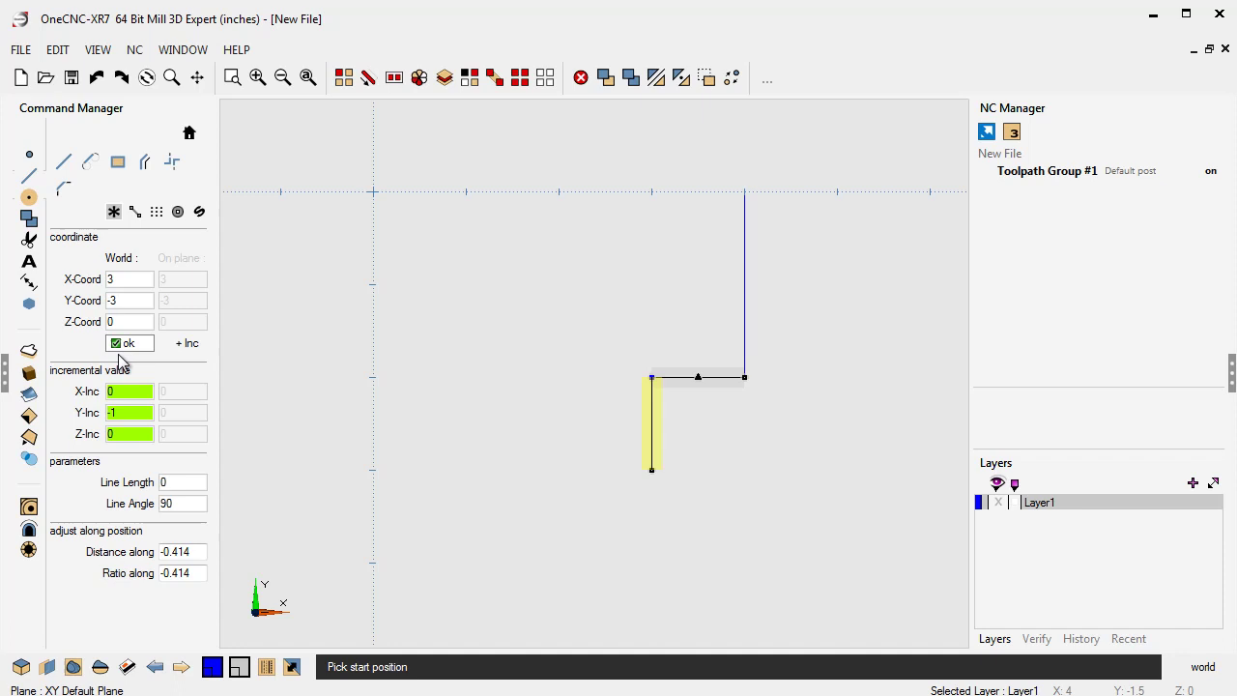
{"action": "left_click", "coordinate": [110, 410]}
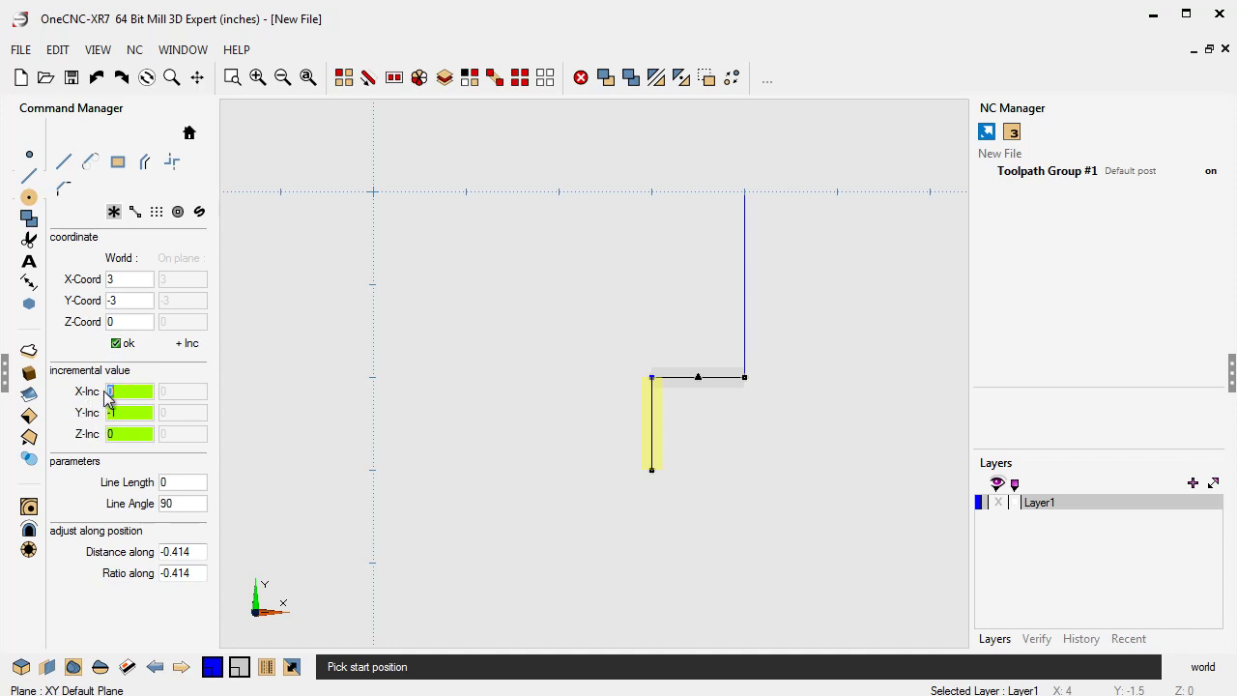
{"action": "key", "text": "Return"}
Continue 1.5 left to (1.5, -3), then 0.5 up to (1.5, -2.5)
{"action": "left_click", "coordinate": [109, 392]}
{"action": "type", "text": "-1"}
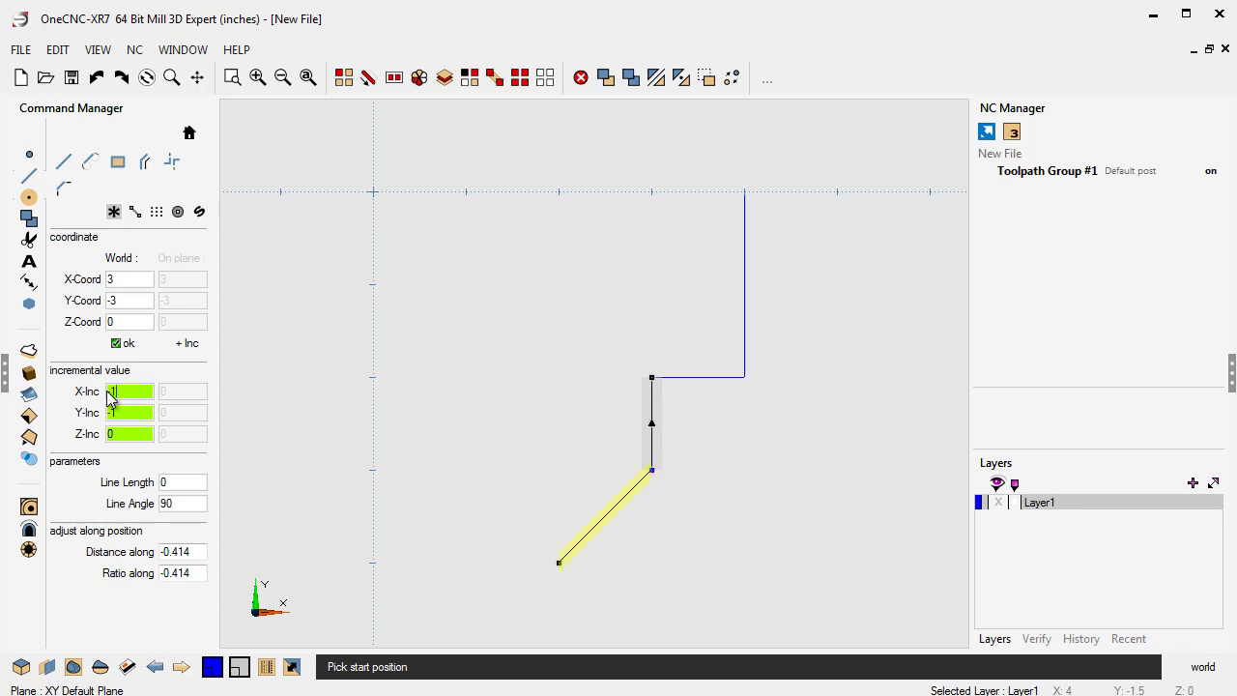
{"action": "type", "text": ".5"}
{"action": "left_click_drag", "start_coordinate": [136, 413], "coordinate": [108, 415]}
{"action": "type", "text": "0"}
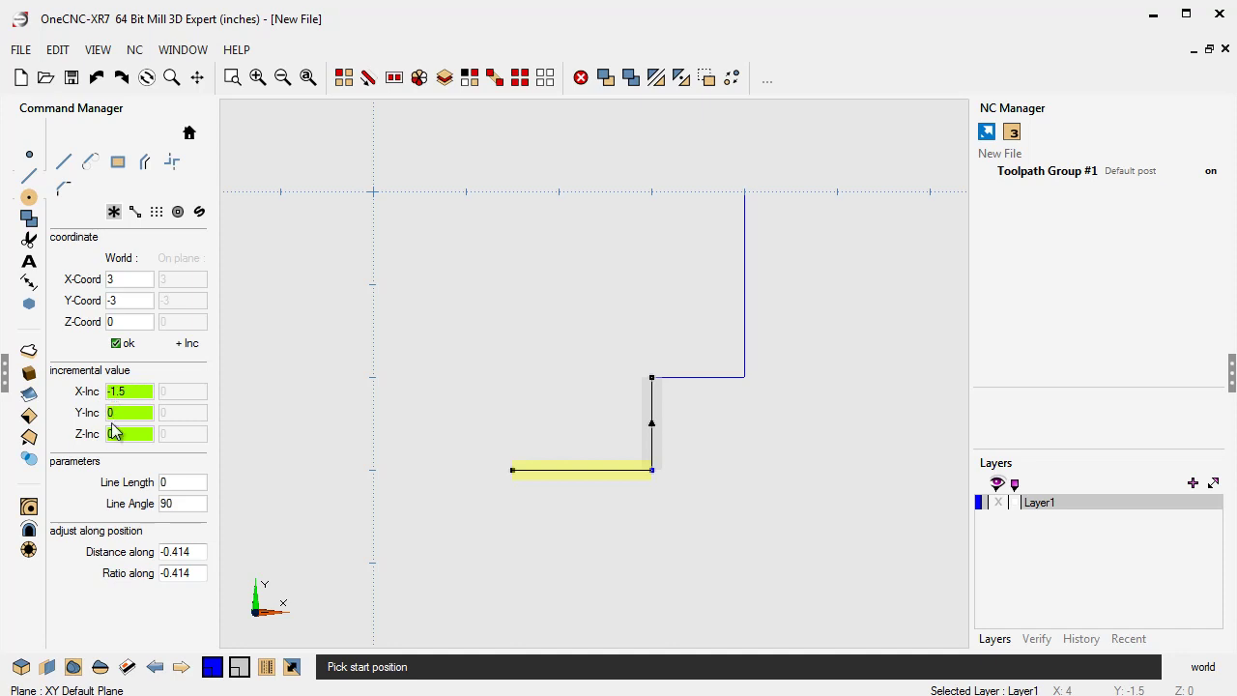
{"action": "left_click", "coordinate": [118, 344]}
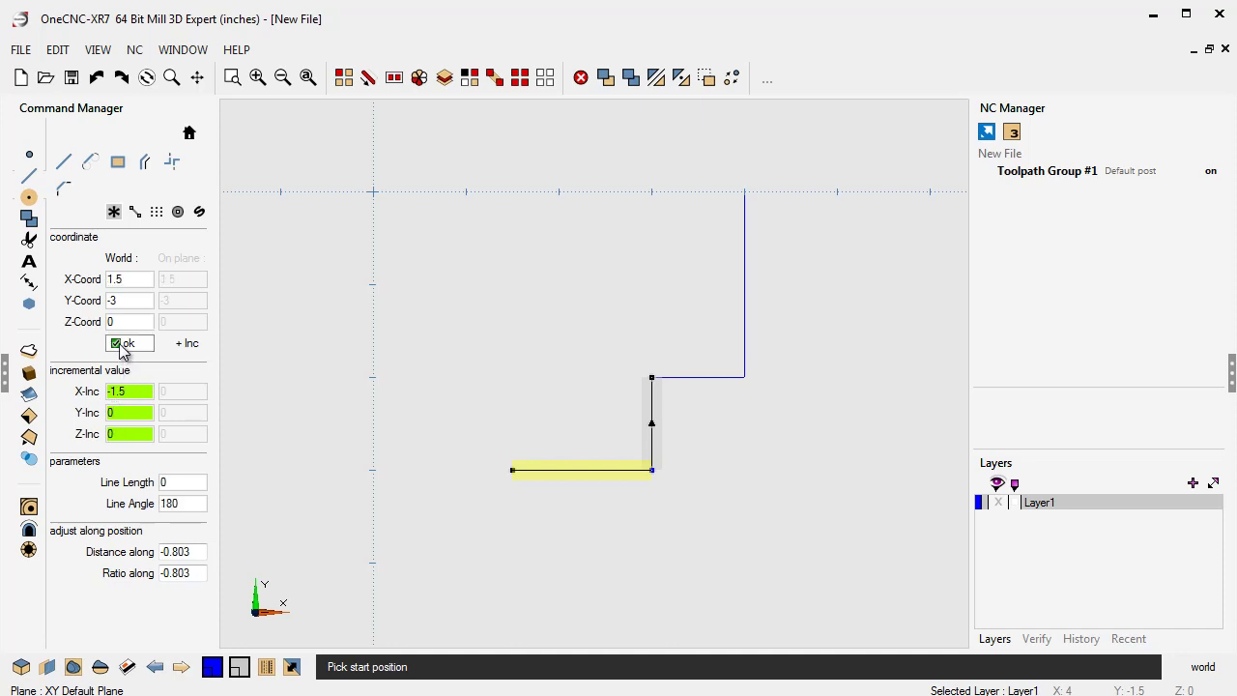
{"action": "left_click", "coordinate": [137, 392]}
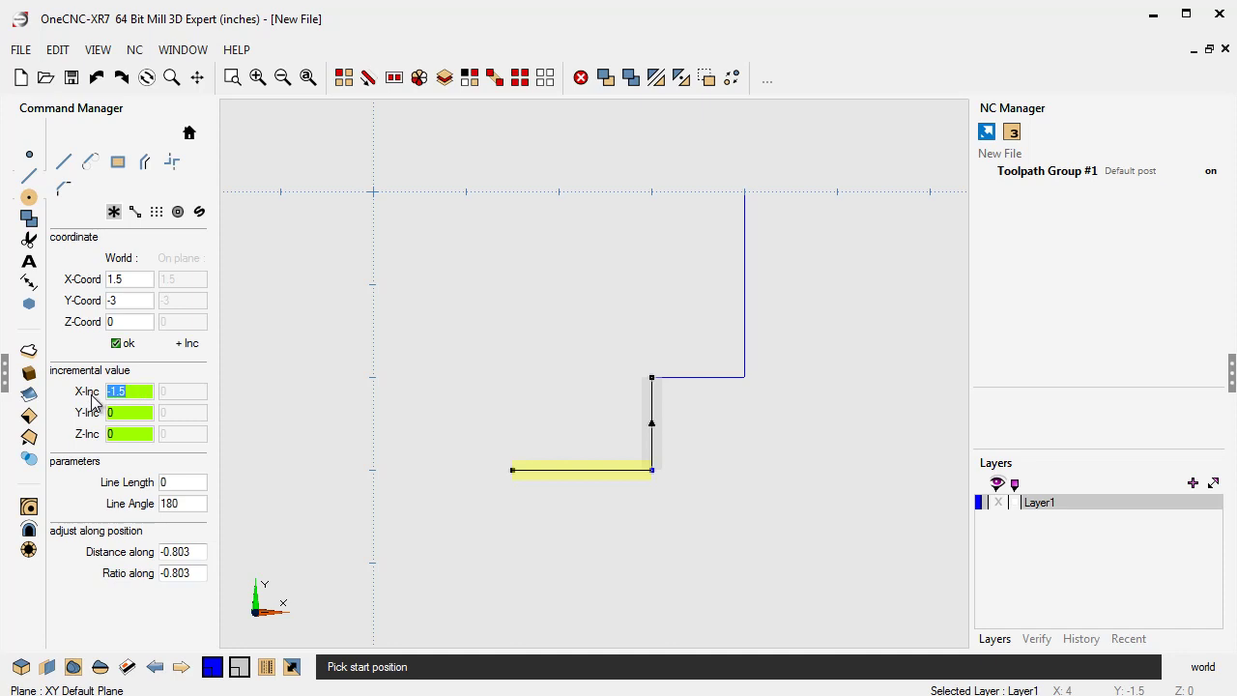
{"action": "key", "text": "Return"}
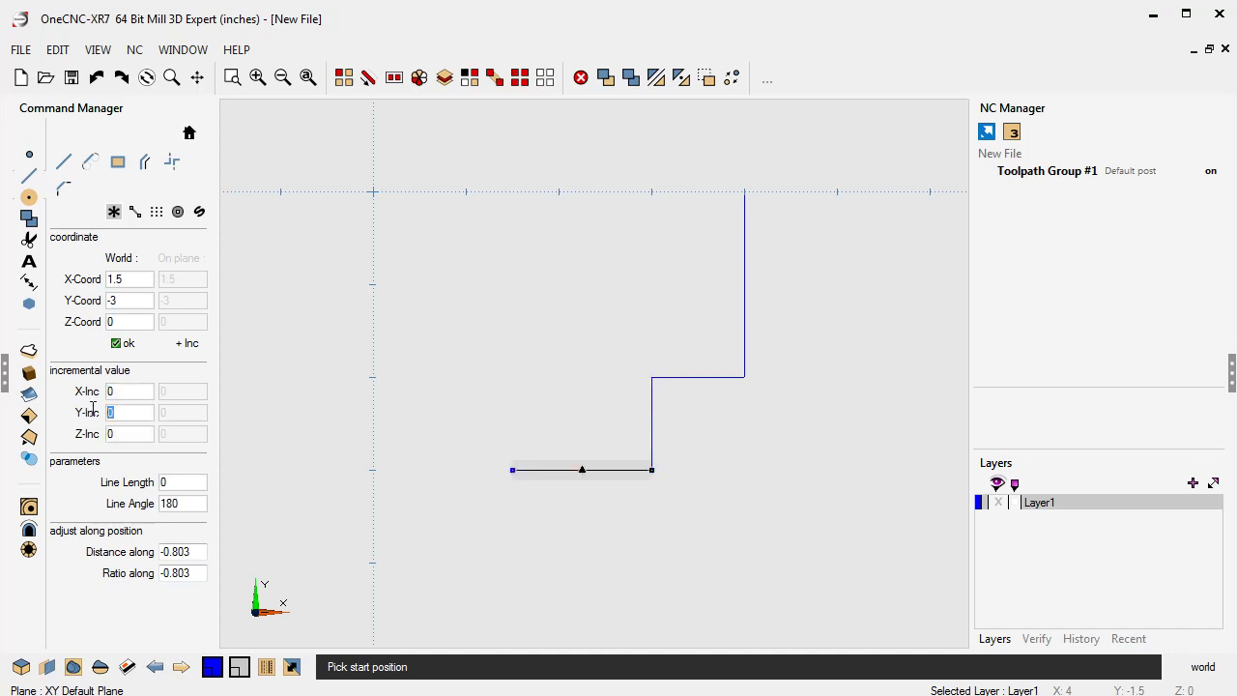
{"action": "type", "text": ".5"}
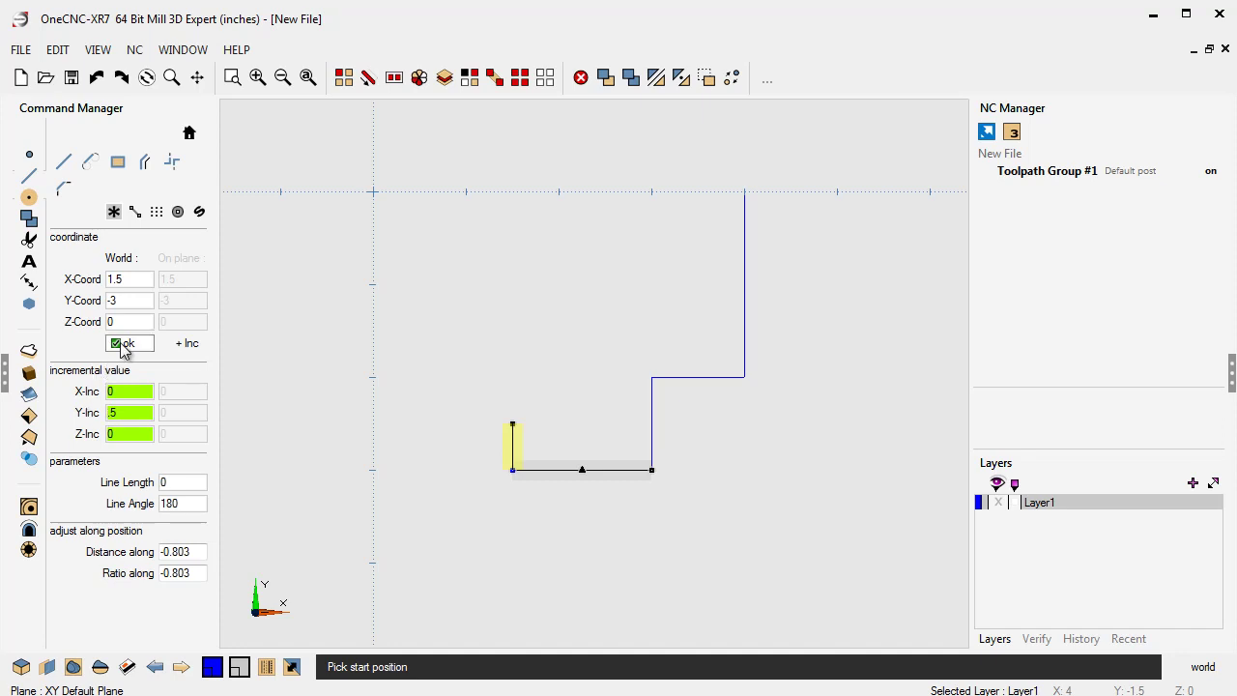
{"action": "left_click", "coordinate": [123, 345]}
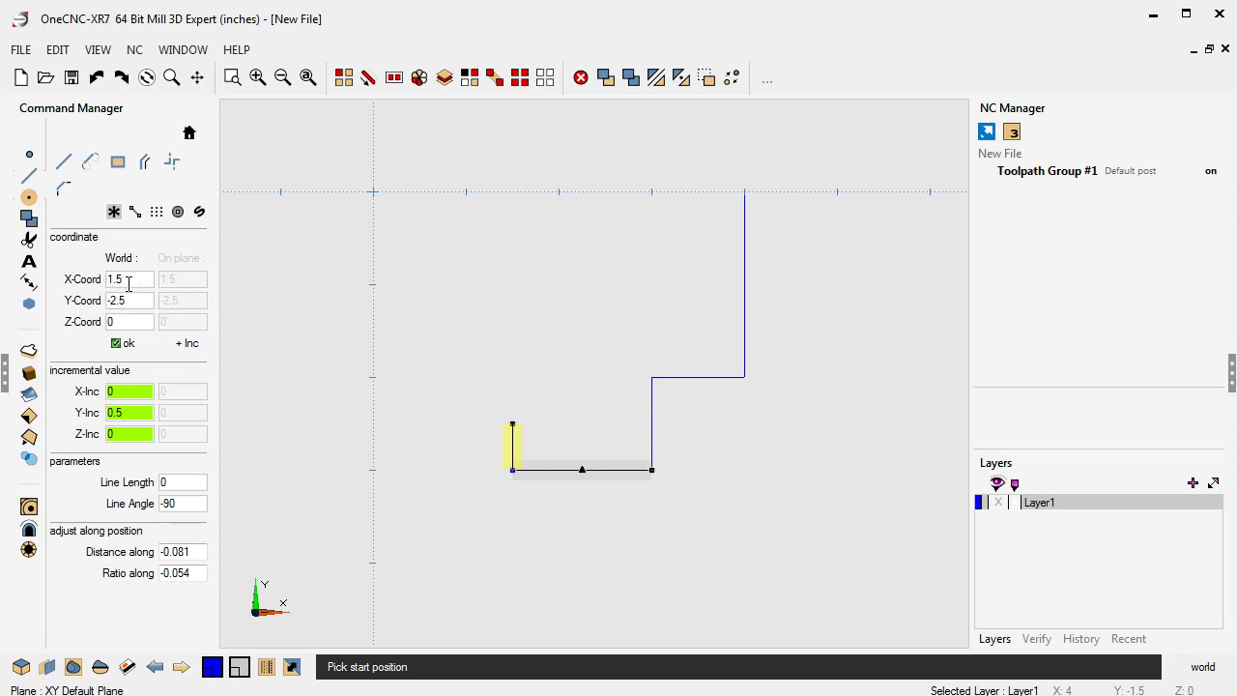
Extend the profile left to (0, -2.5), then up to (0, -2)
{"action": "left_click_drag", "start_coordinate": [125, 279], "coordinate": [108, 279]}
{"action": "type", "text": "0"}
{"action": "key", "text": "Return"}
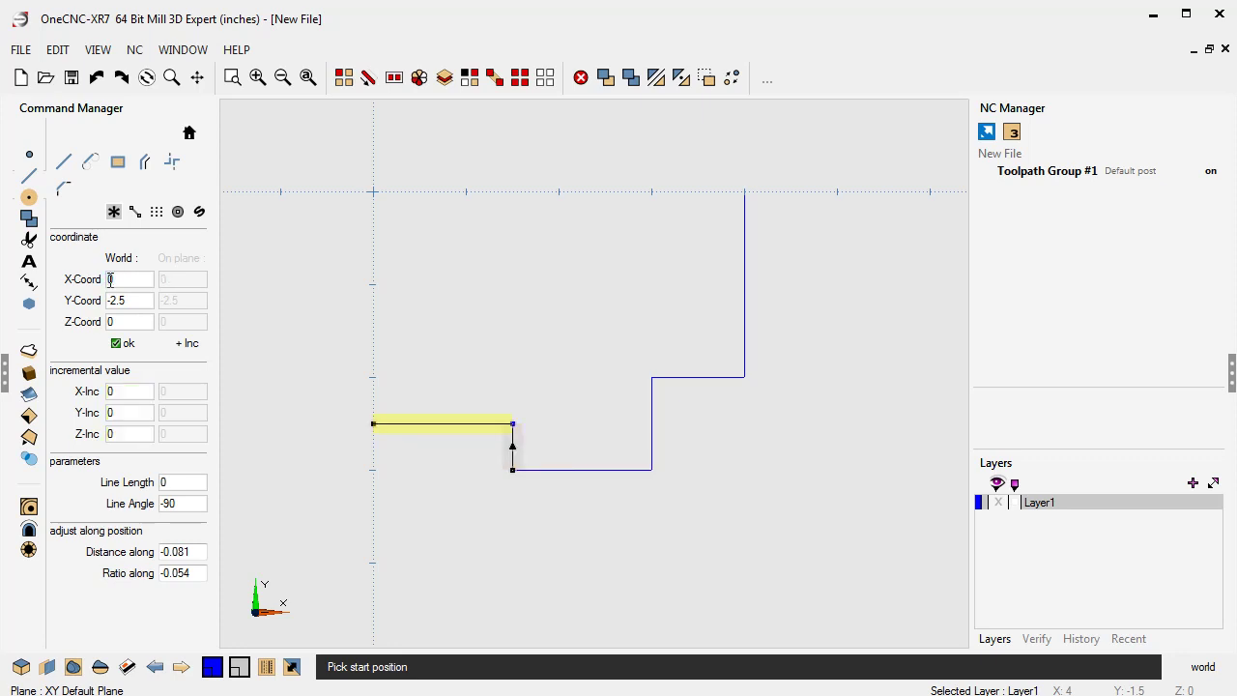
{"action": "left_click", "coordinate": [112, 279]}
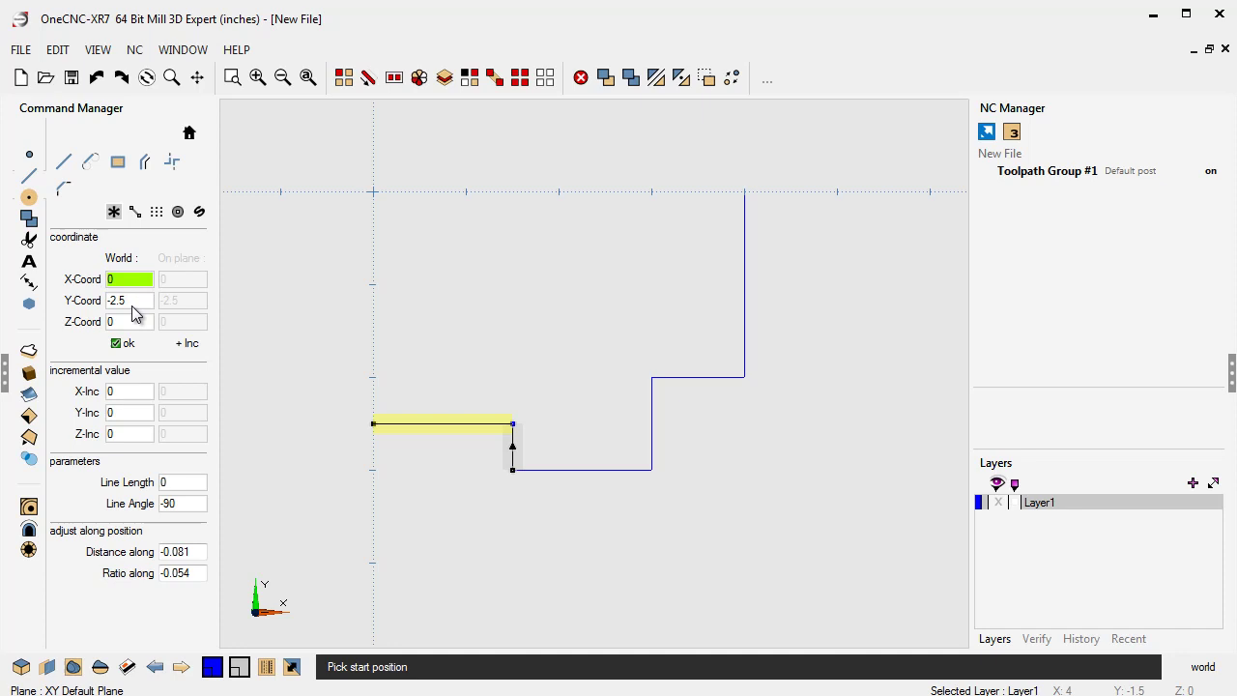
{"action": "left_click", "coordinate": [117, 344]}
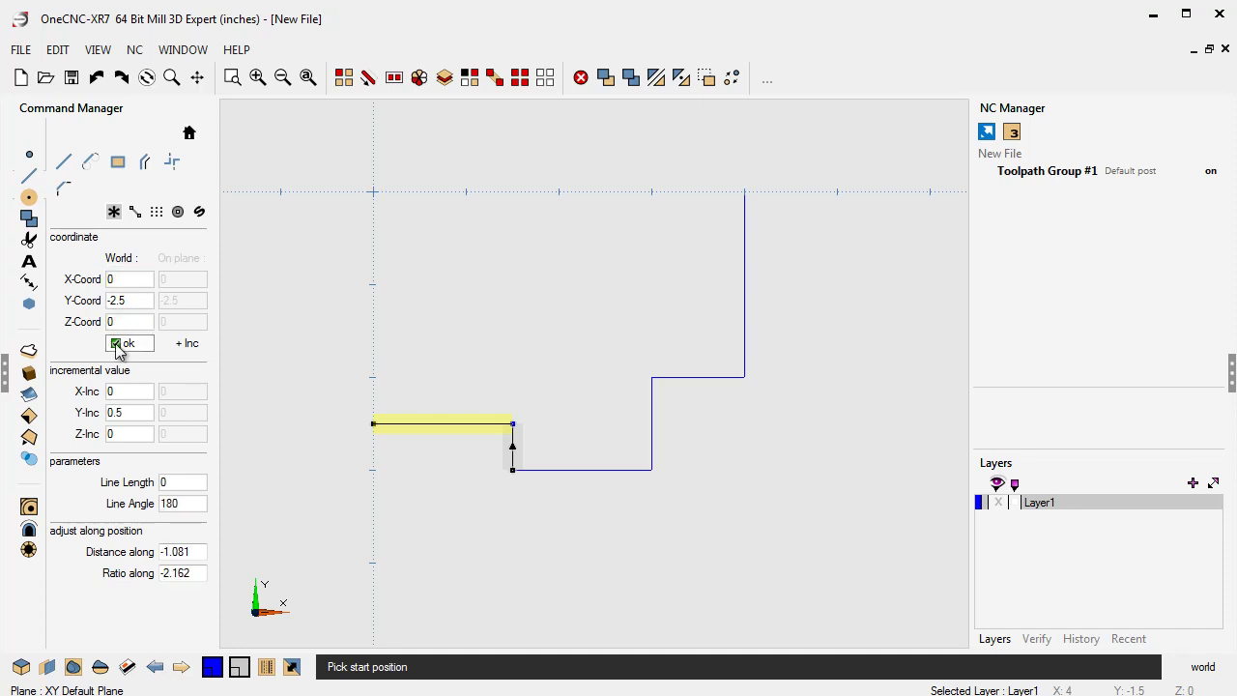
{"action": "left_click", "coordinate": [111, 298]}
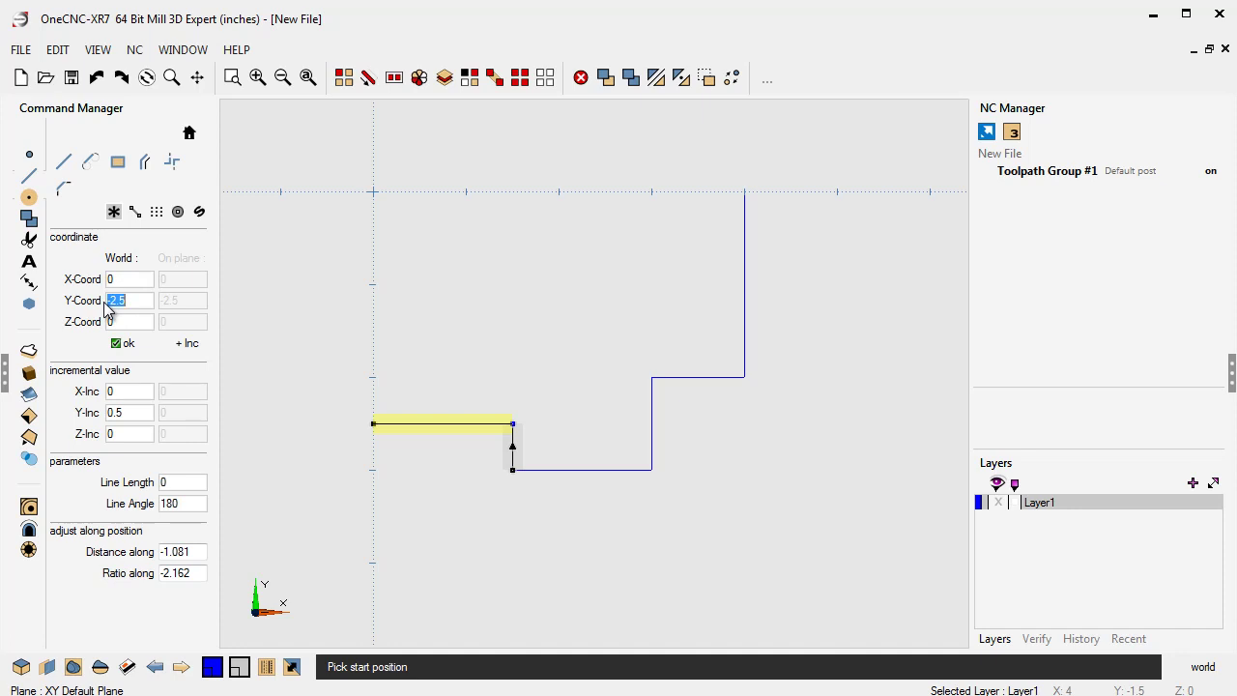
{"action": "type", "text": "0"}
{"action": "key", "text": "Return"}
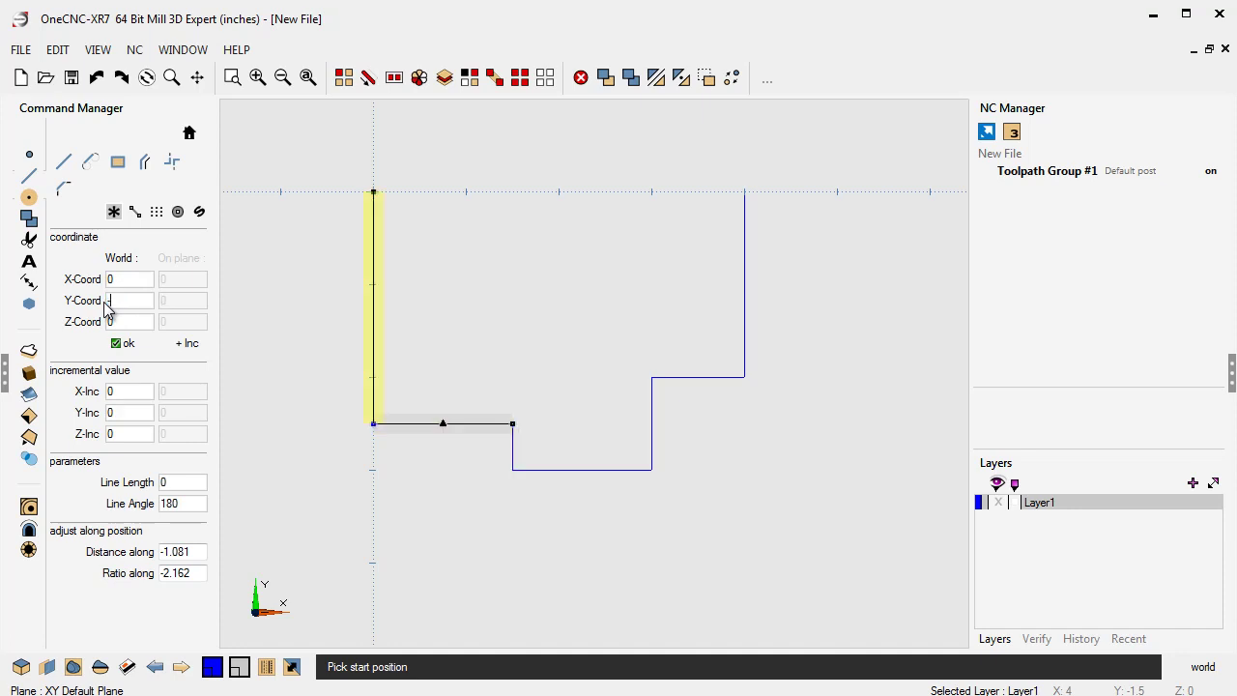
{"action": "type", "text": "-2"}
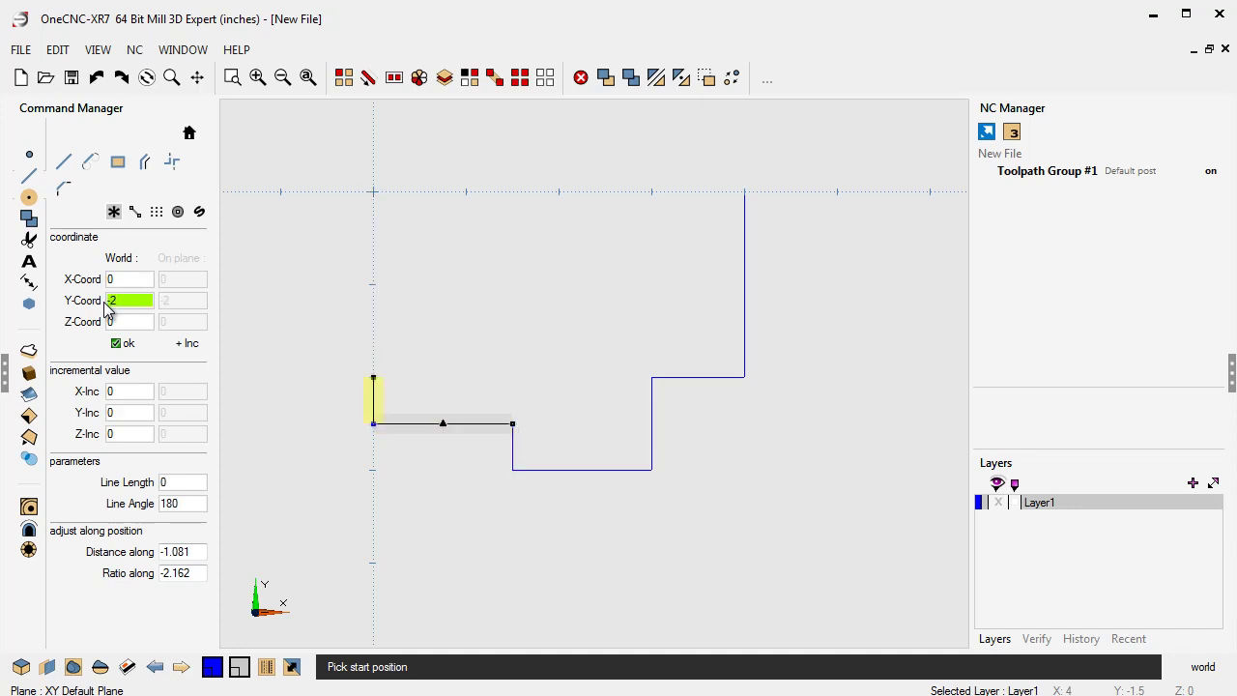
{"action": "left_click", "coordinate": [122, 343]}
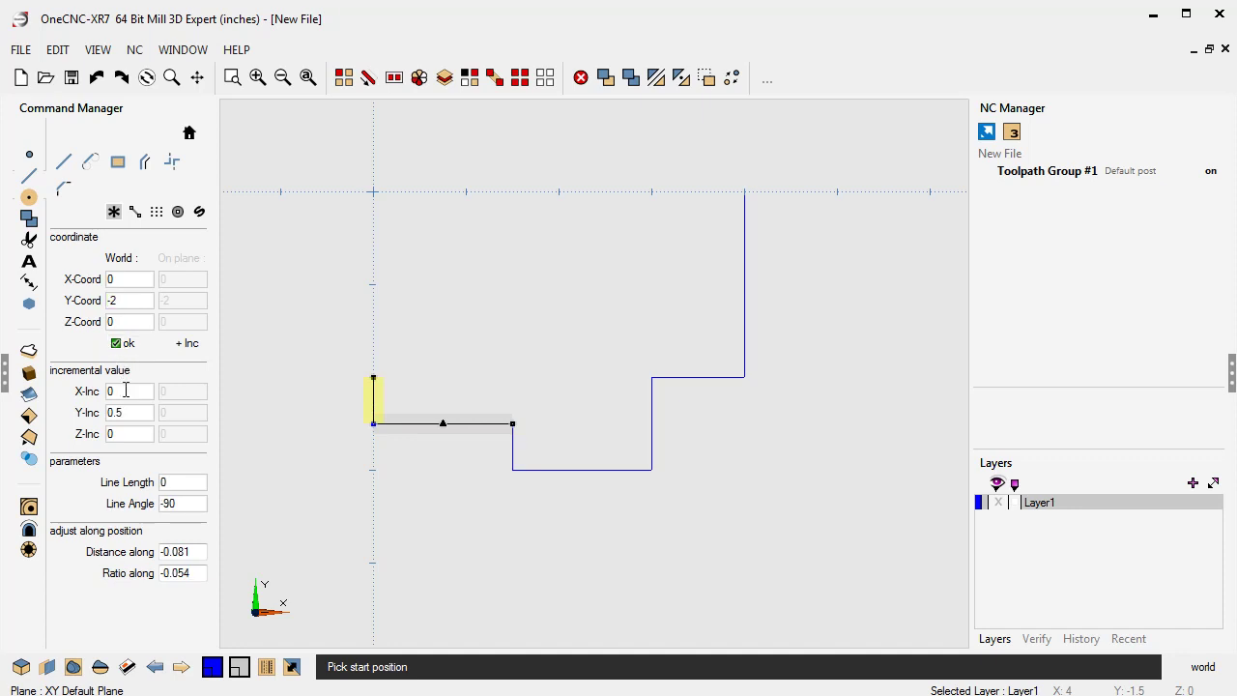
Add a 1 in. segment right to (1, -2), rise 0.375, then head 1 in. left
{"action": "left_click_drag", "start_coordinate": [131, 413], "coordinate": [109, 414]}
{"action": "type", "text": "0"}
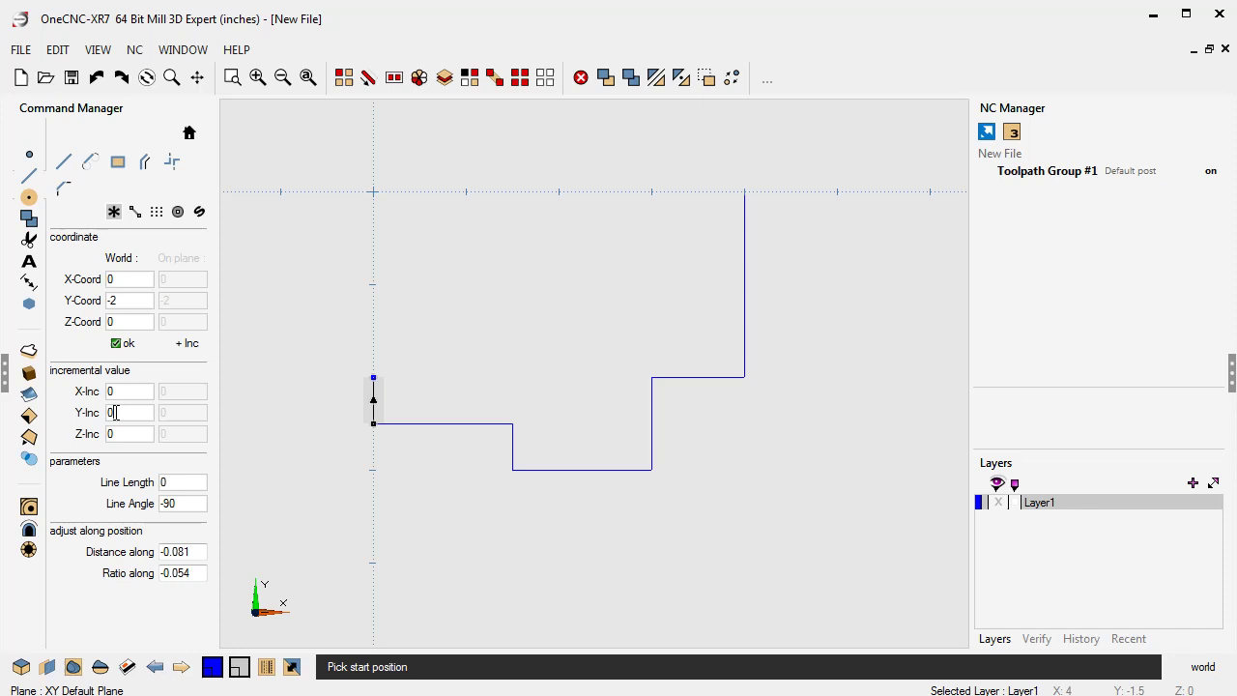
{"action": "left_click", "coordinate": [110, 390]}
{"action": "type", "text": "1"}
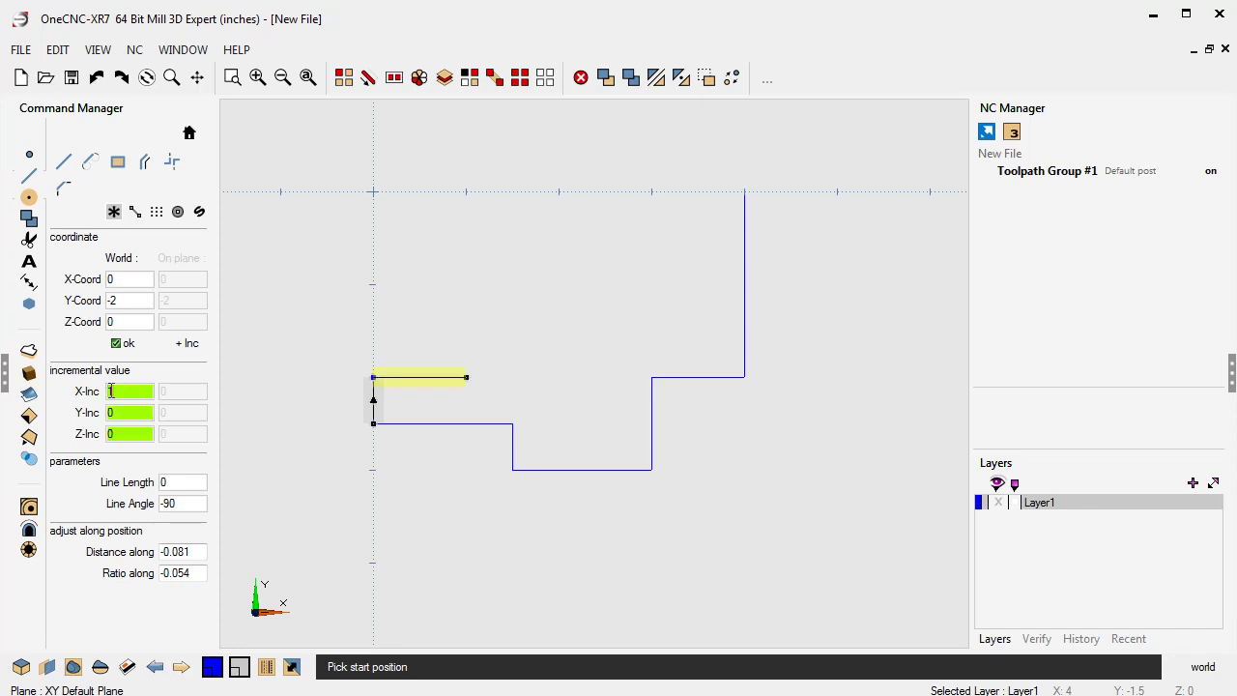
{"action": "left_click", "coordinate": [119, 344]}
{"action": "key", "text": "Return"}
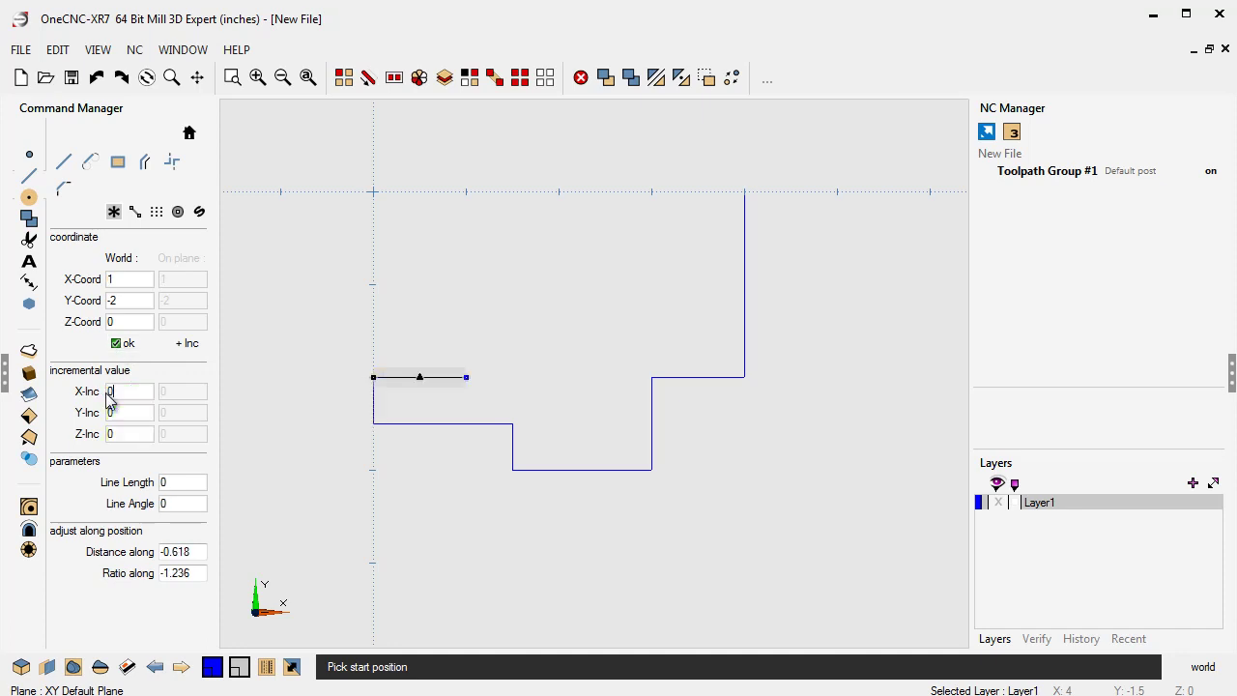
{"action": "key", "text": "Tab"}
{"action": "type", "text": ".375"}
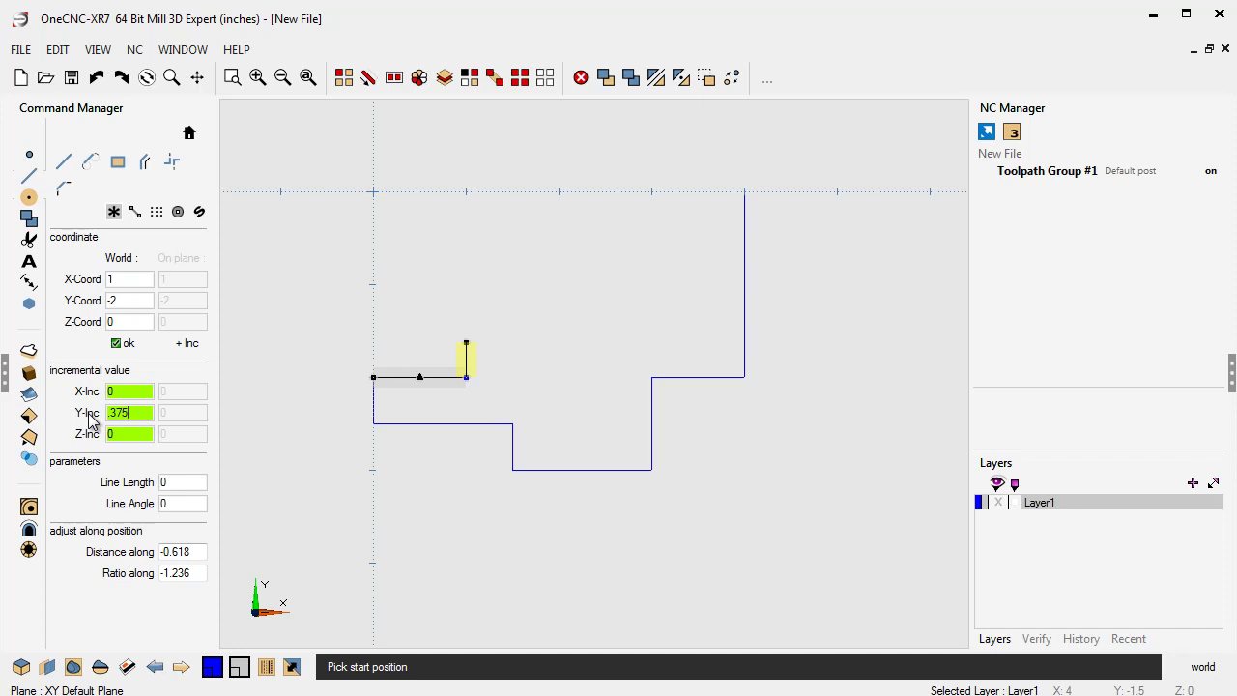
{"action": "left_click", "coordinate": [117, 344]}
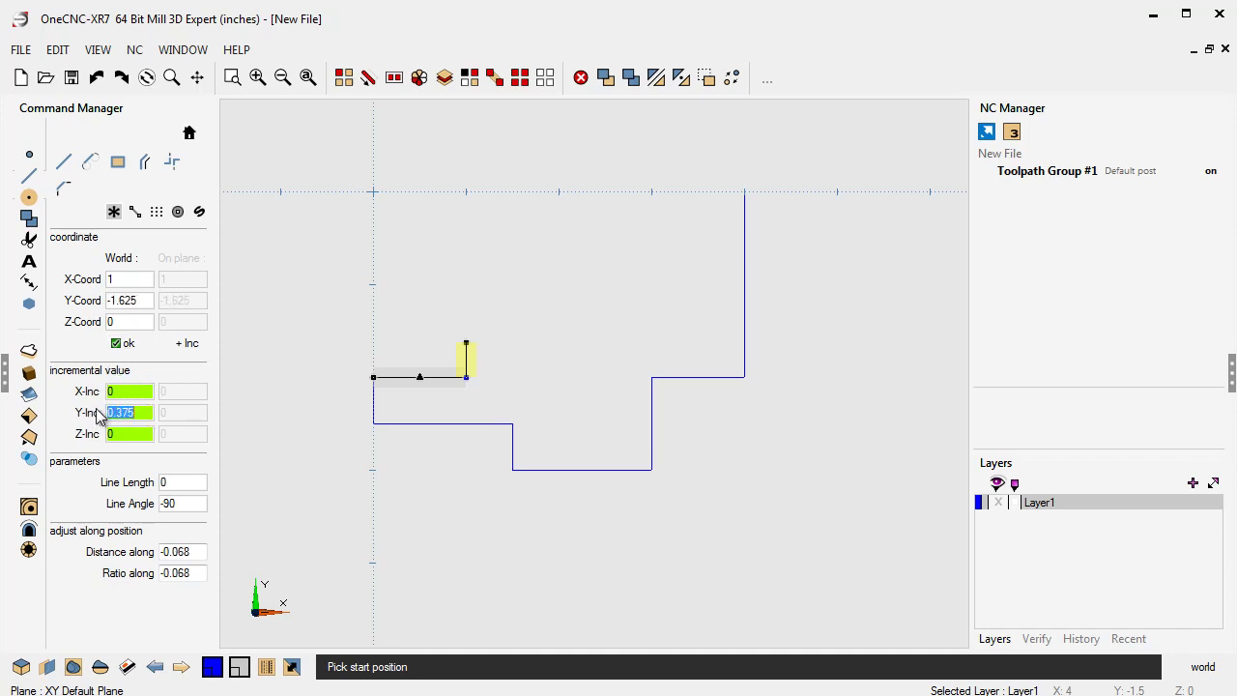
{"action": "key", "text": "Return"}
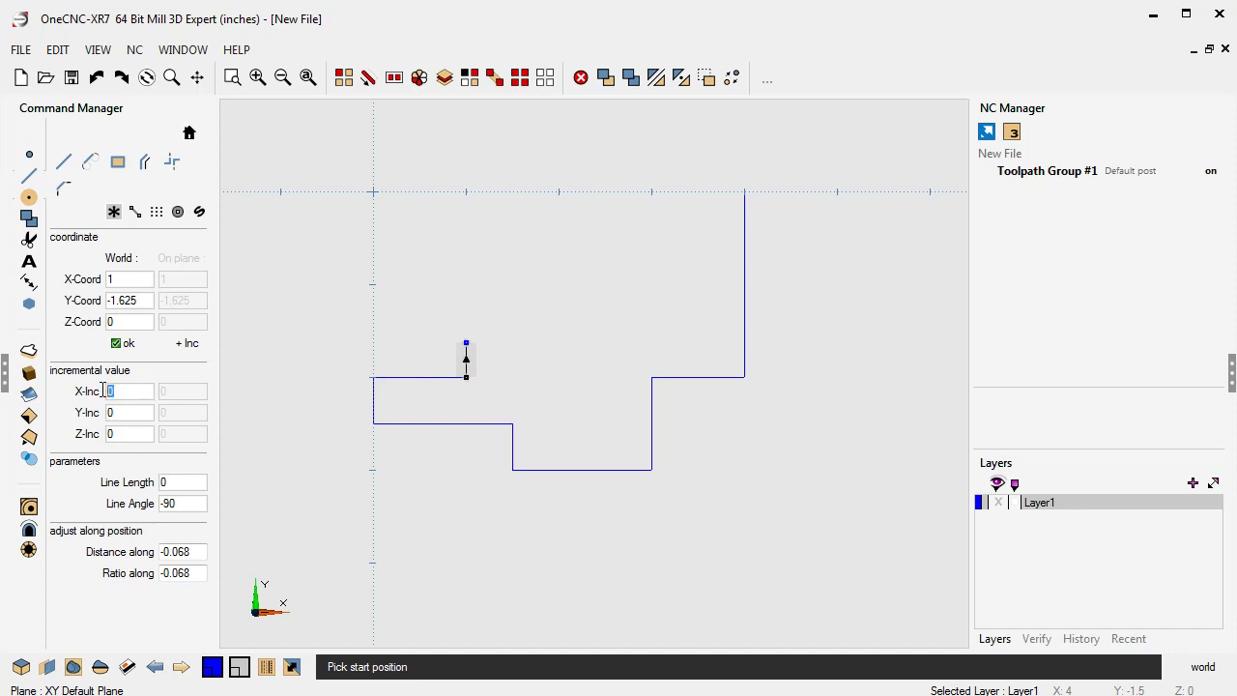
{"action": "double_click", "coordinate": [109, 391]}
{"action": "type", "text": "-1"}
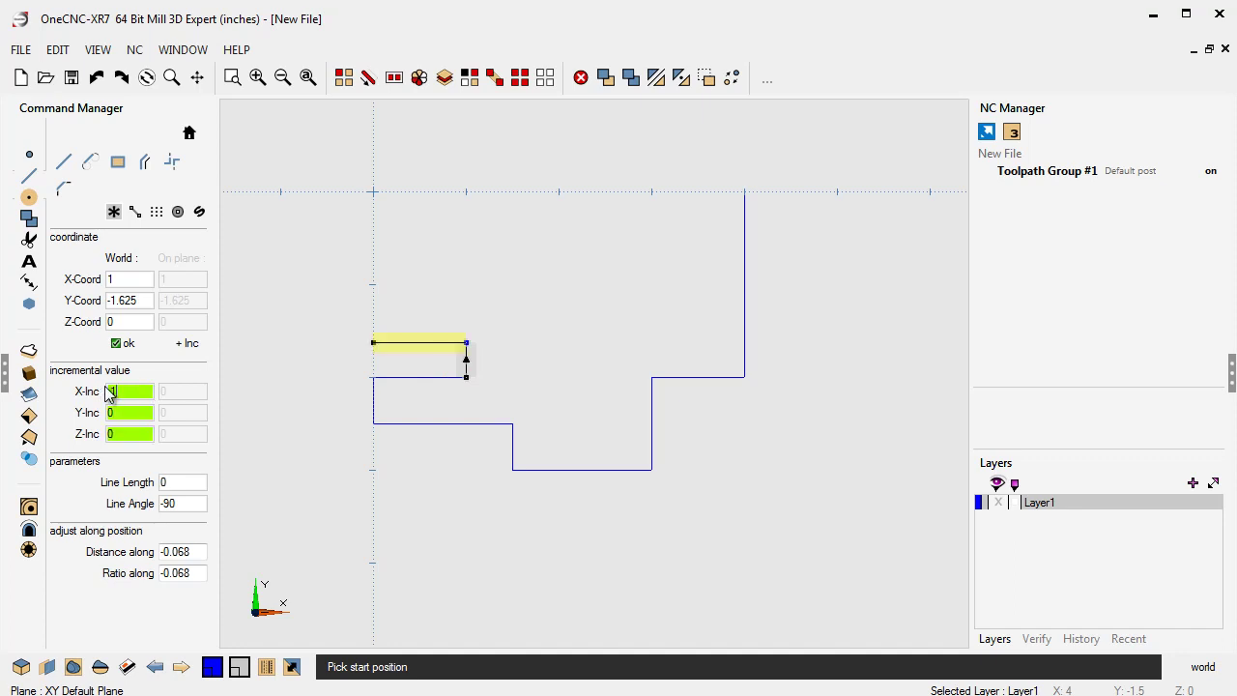
{"action": "left_click", "coordinate": [116, 345]}
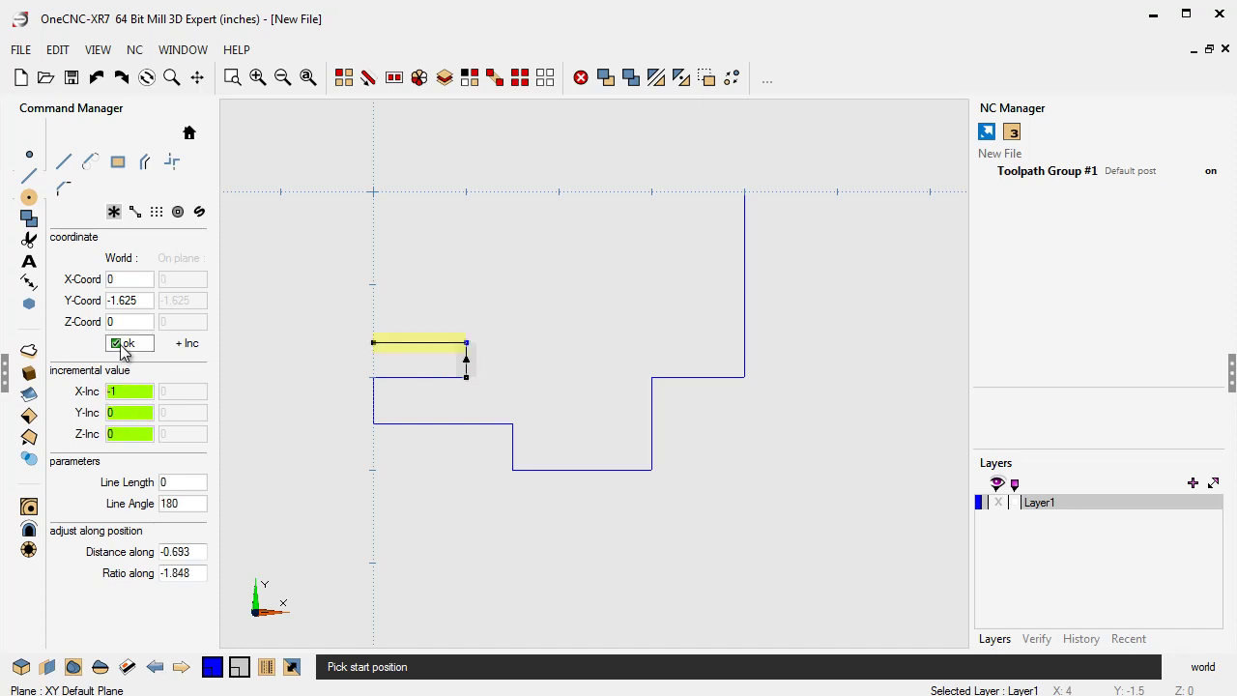
Run the left edge up to Y 0 at the origin and the top edge to the (4, 0) corner, ending the chain
{"action": "double_click", "coordinate": [145, 305]}
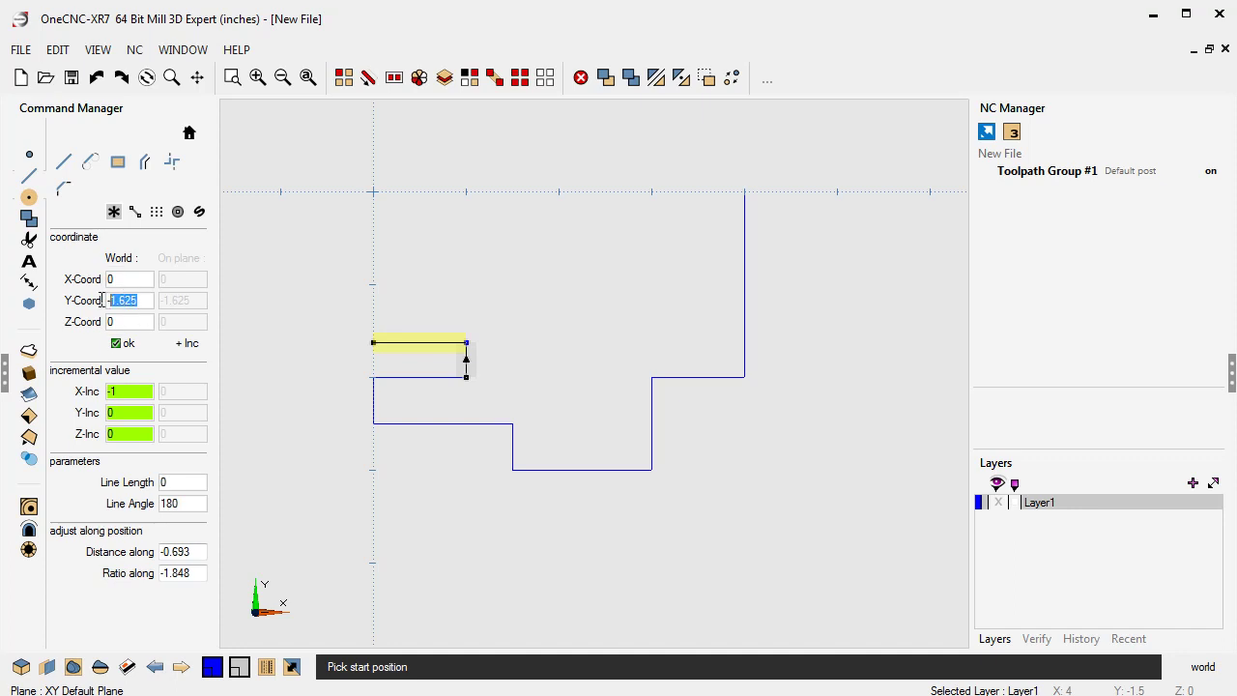
{"action": "type", "text": "0"}
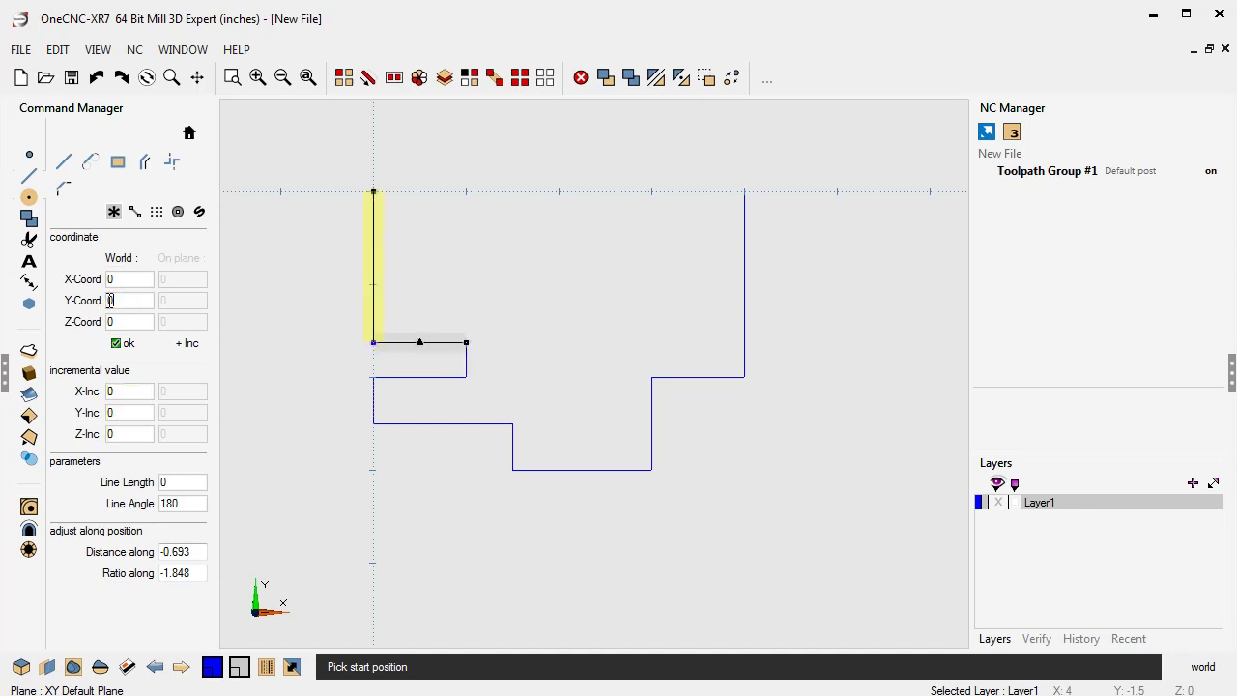
{"action": "key", "text": "Return"}
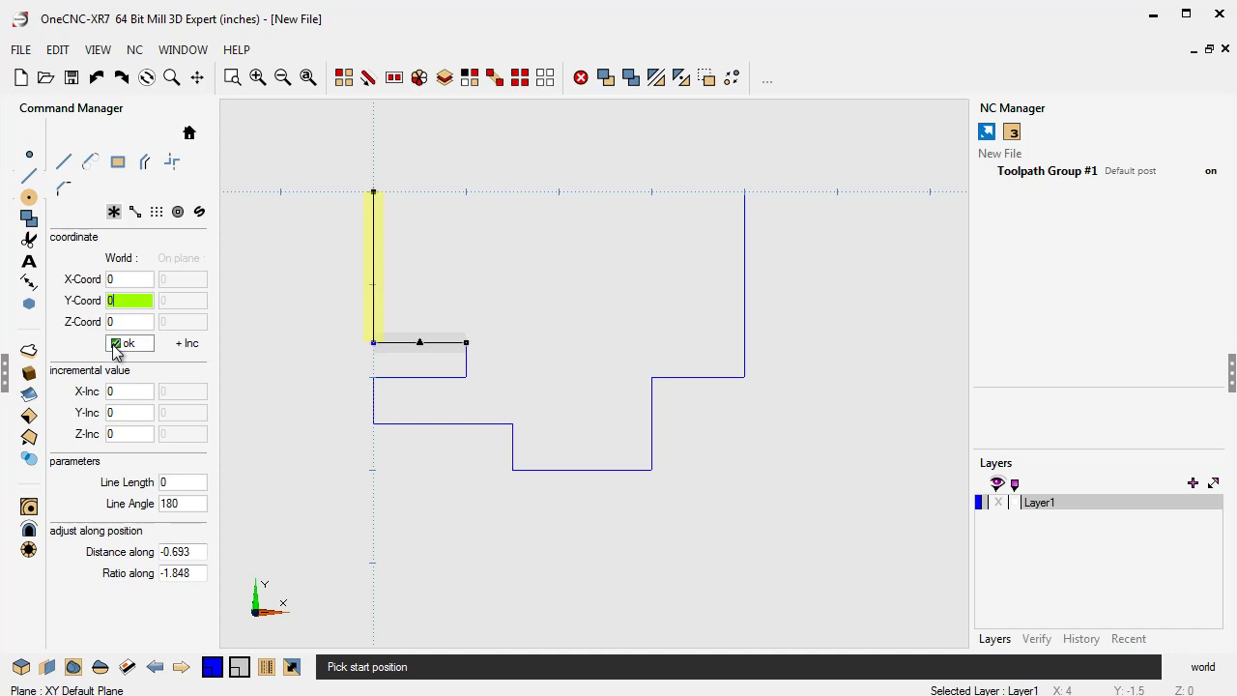
{"action": "left_click", "coordinate": [119, 344]}
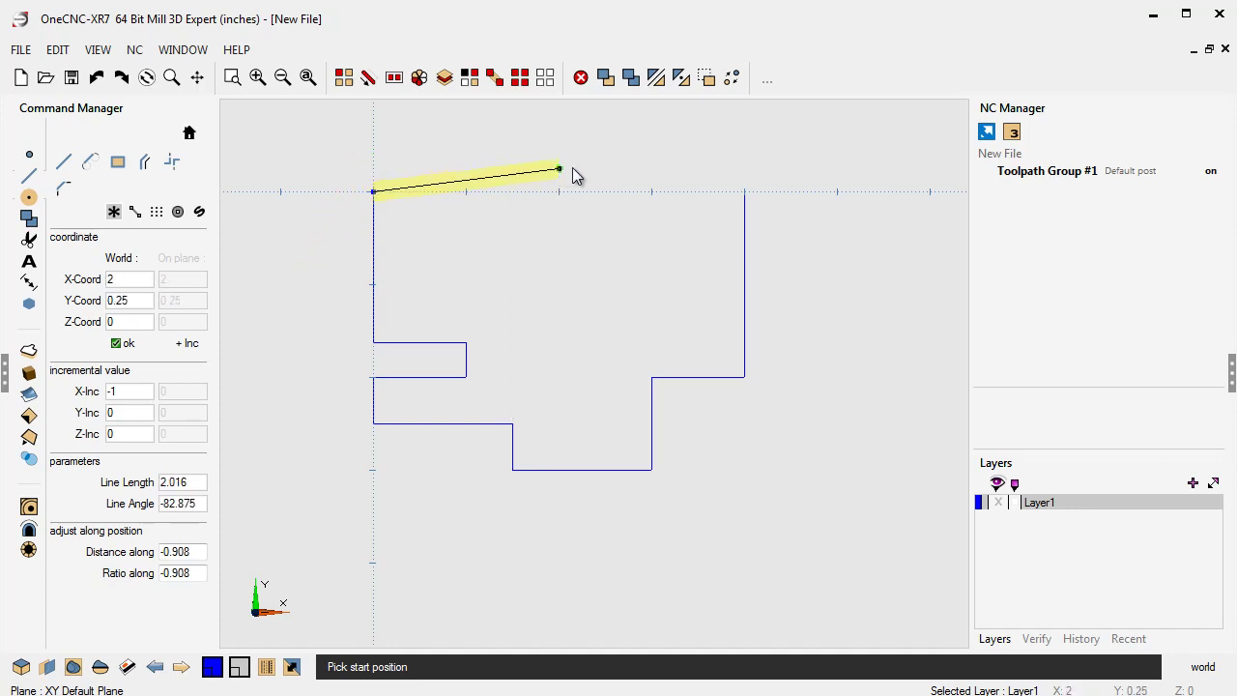
{"action": "left_click", "coordinate": [745, 191]}
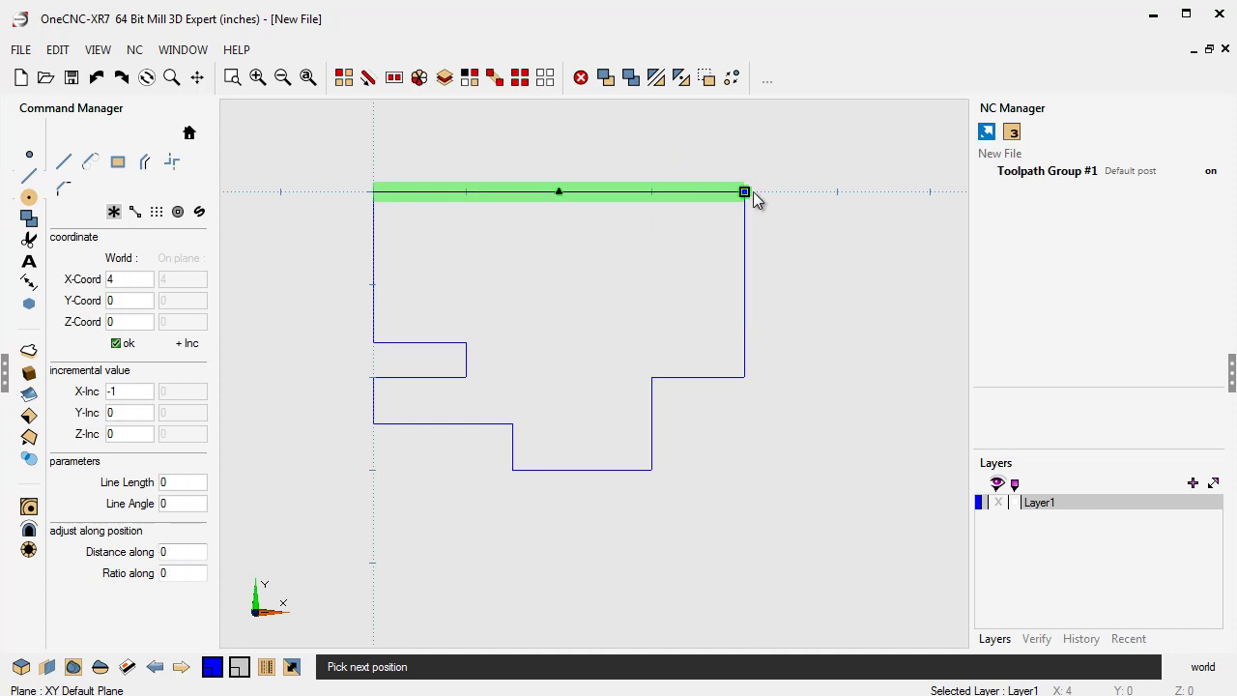
{"action": "right_click", "coordinate": [803, 247]}
Fillet the slot end and the step corners at (3, -2) and (1.5, -2.5) with 0.125 radius
{"action": "key", "text": "Escape"}
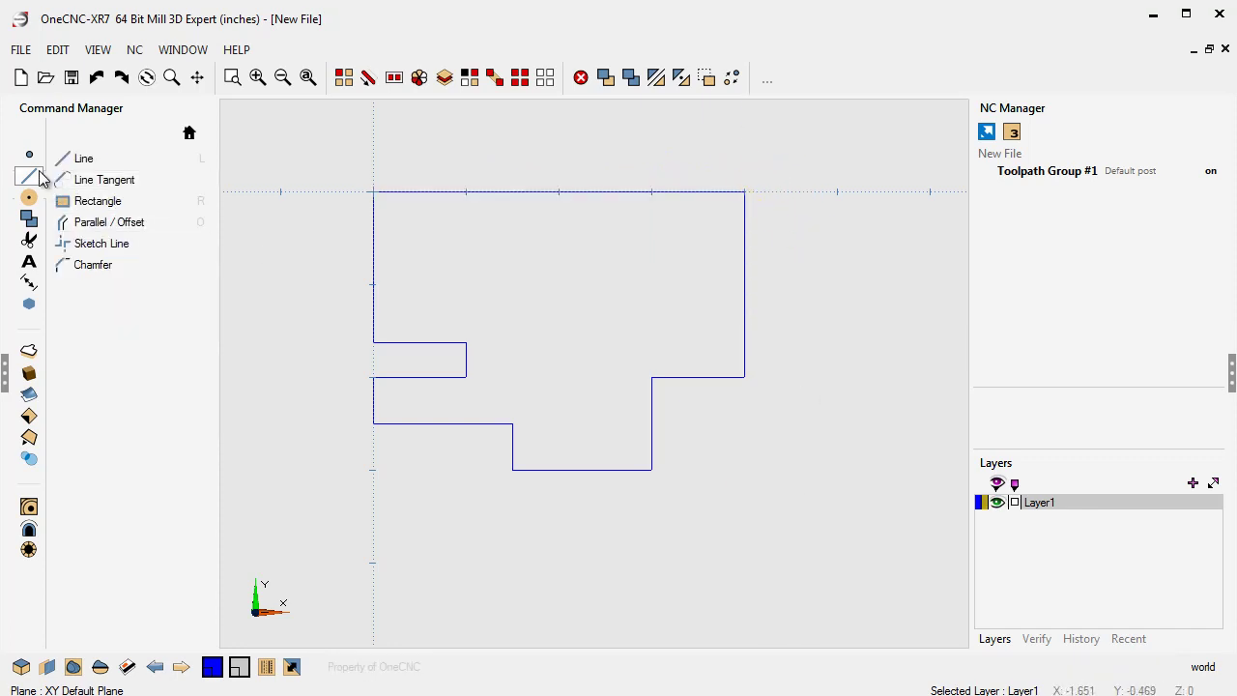
{"action": "left_click", "coordinate": [30, 199]}
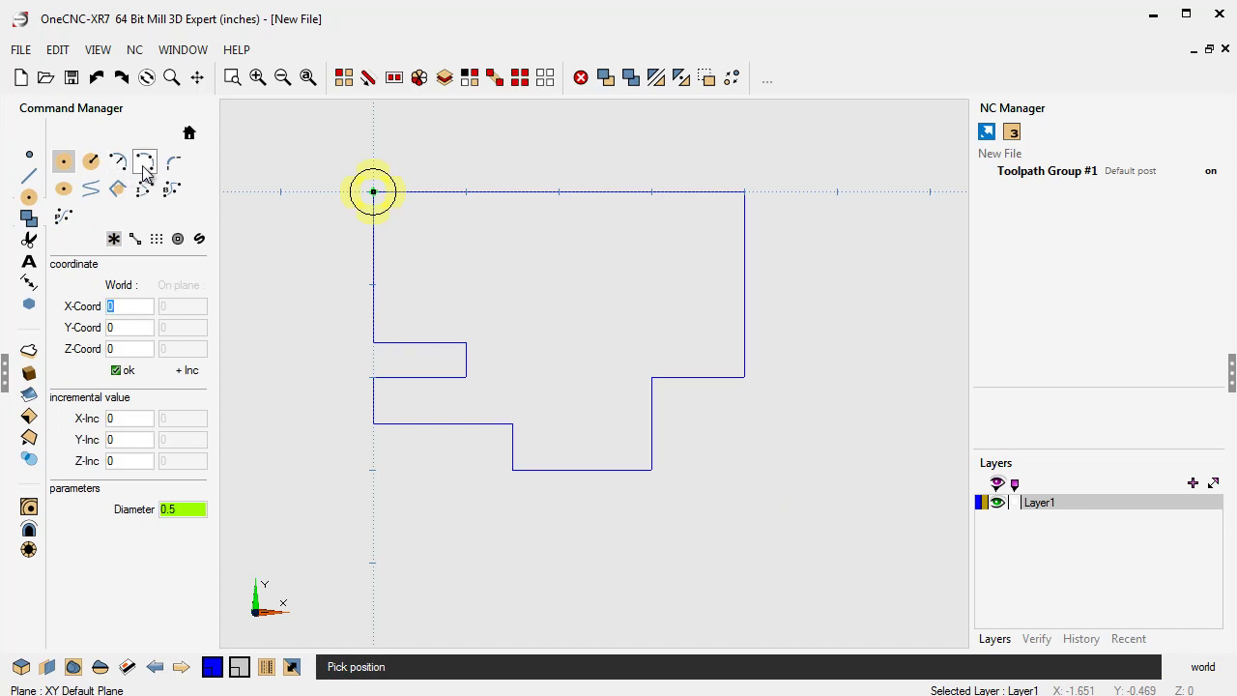
{"action": "left_click", "coordinate": [171, 158]}
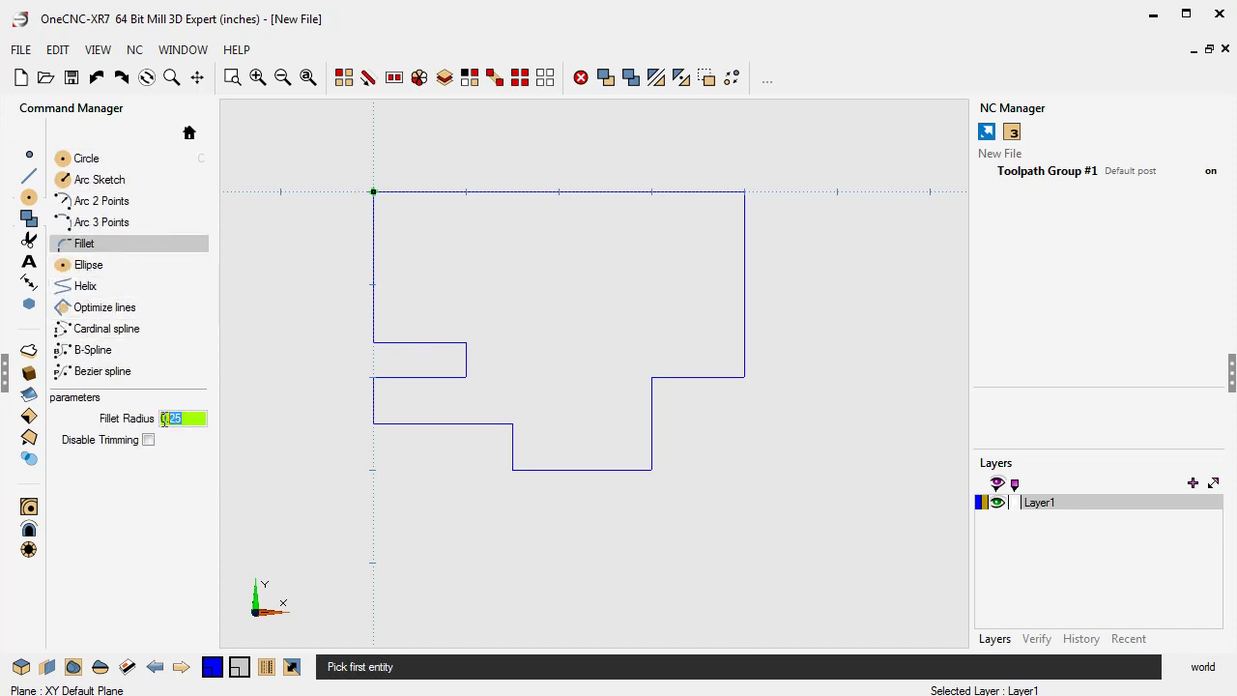
{"action": "key", "text": "BackSpace"}
{"action": "type", "text": "0.125"}
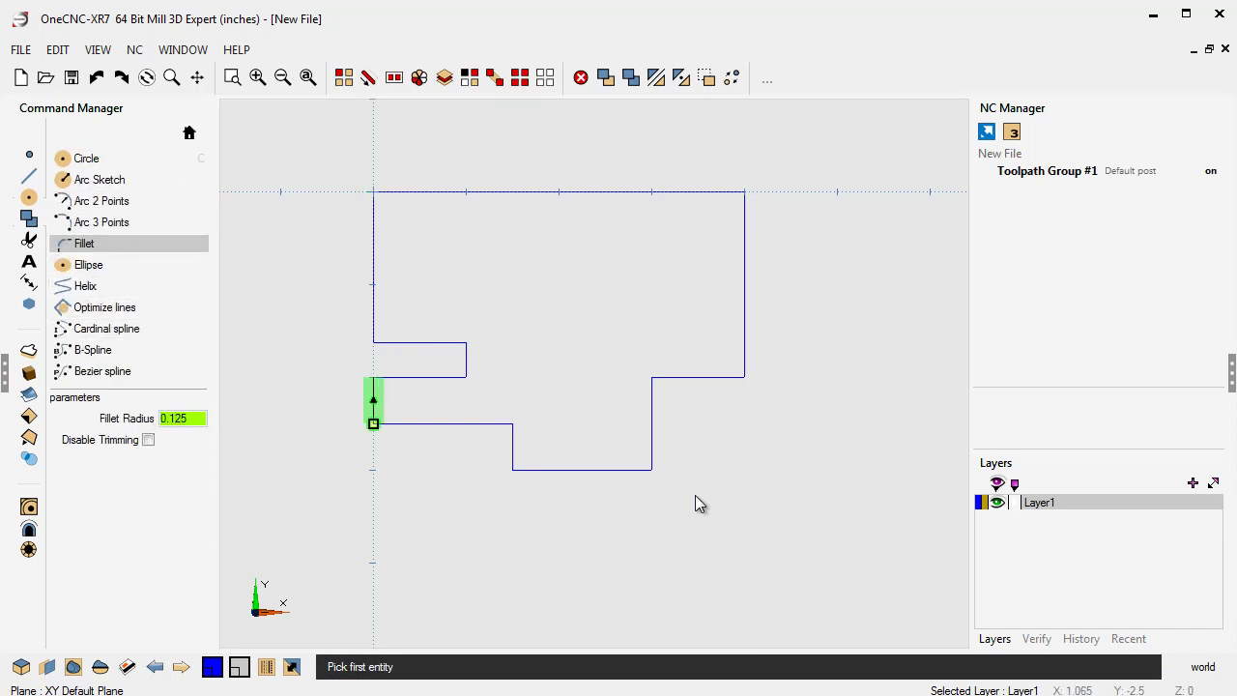
{"action": "left_click", "coordinate": [451, 377]}
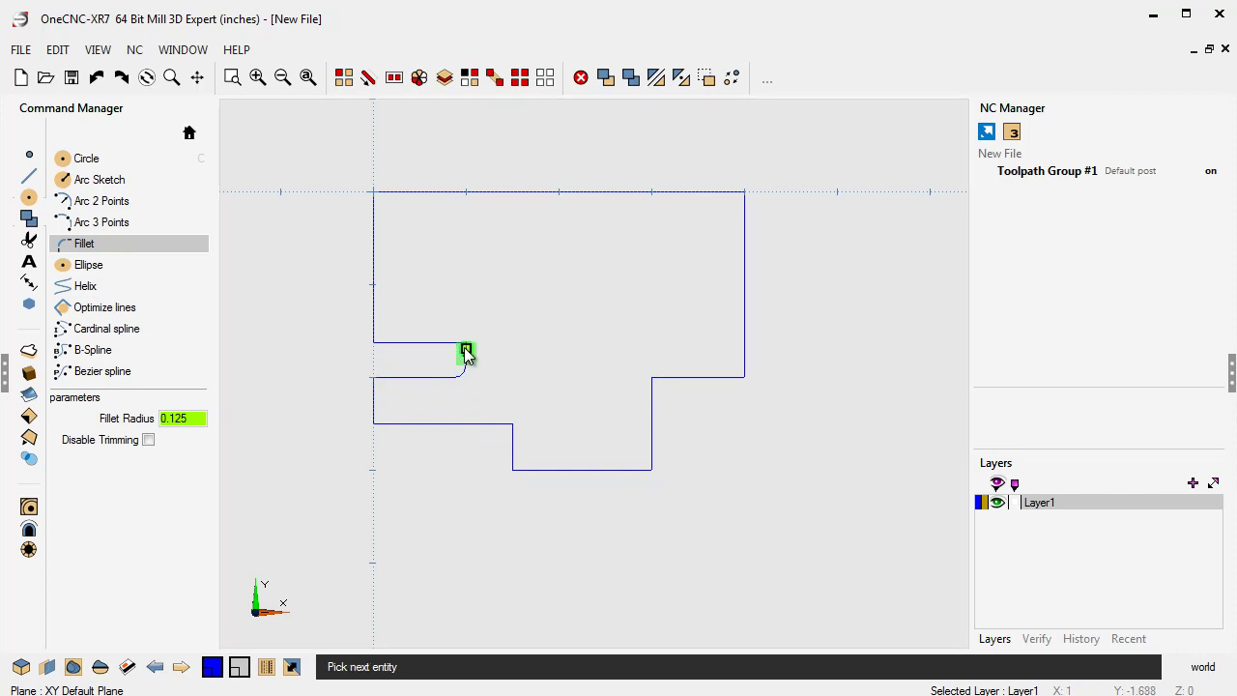
{"action": "left_click", "coordinate": [464, 353]}
{"action": "left_click", "coordinate": [498, 433]}
{"action": "left_click", "coordinate": [512, 436]}
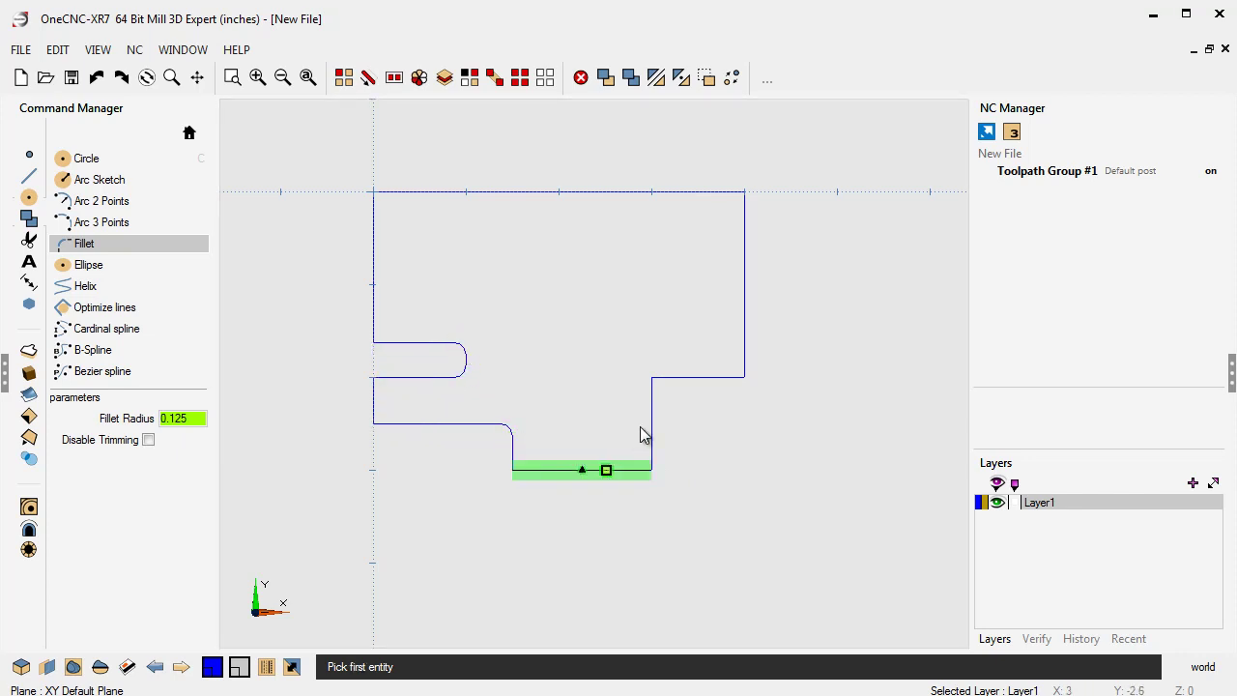
{"action": "left_click", "coordinate": [664, 379]}
{"action": "left_click", "coordinate": [653, 404]}
{"action": "key", "text": "Escape"}
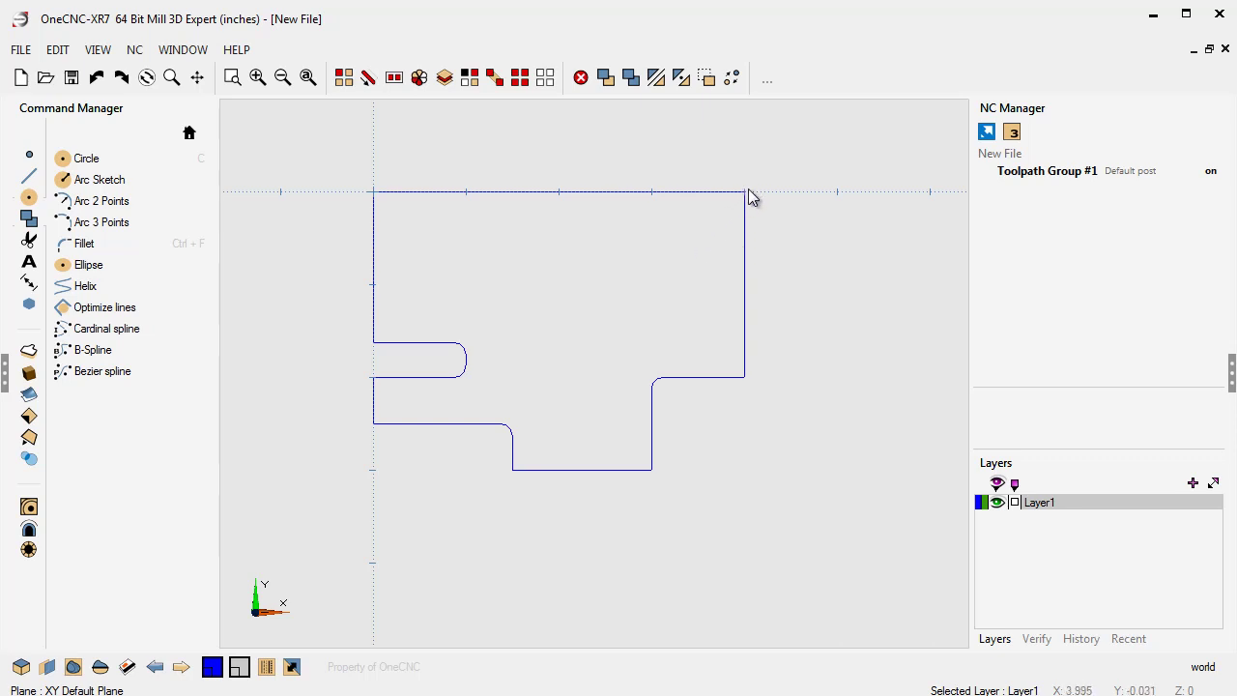
Set up a 0.25 diameter circle with X and Y increments of -0.5
{"action": "left_click", "coordinate": [85, 158]}
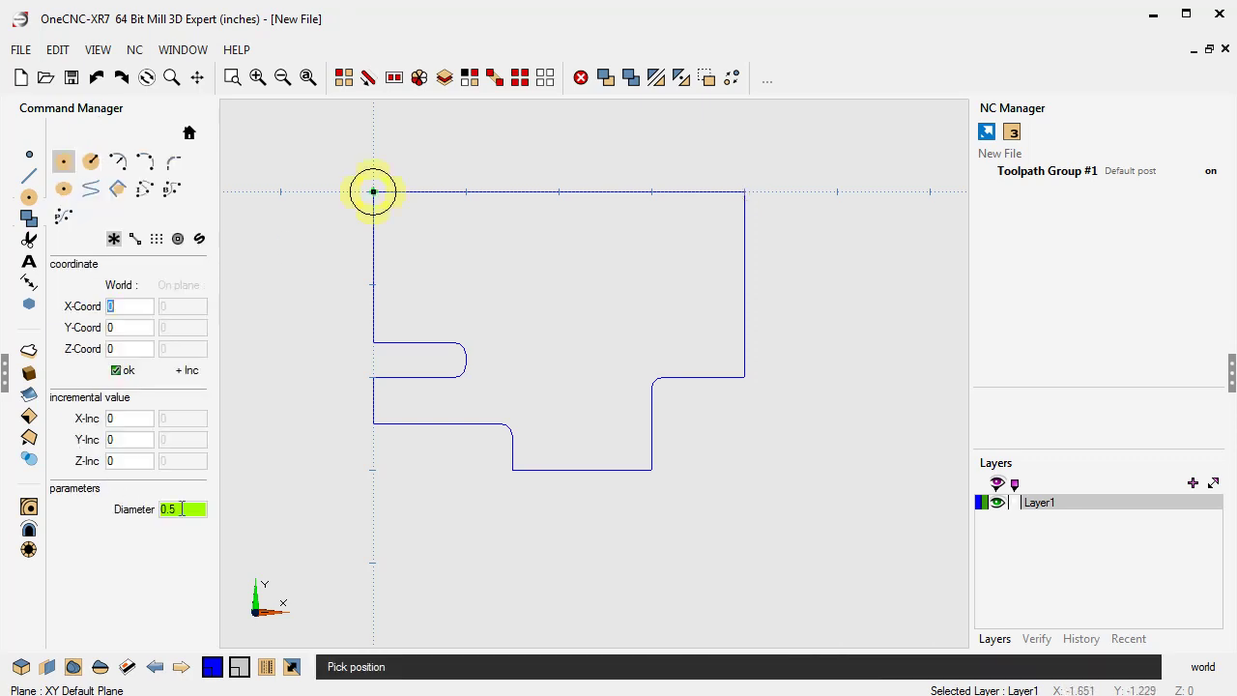
{"action": "left_click_drag", "start_coordinate": [185, 509], "coordinate": [158, 512]}
{"action": "type", "text": "25"}
{"action": "left_click", "coordinate": [121, 418]}
{"action": "type", "text": "-.5"}
{"action": "key", "text": "Return"}
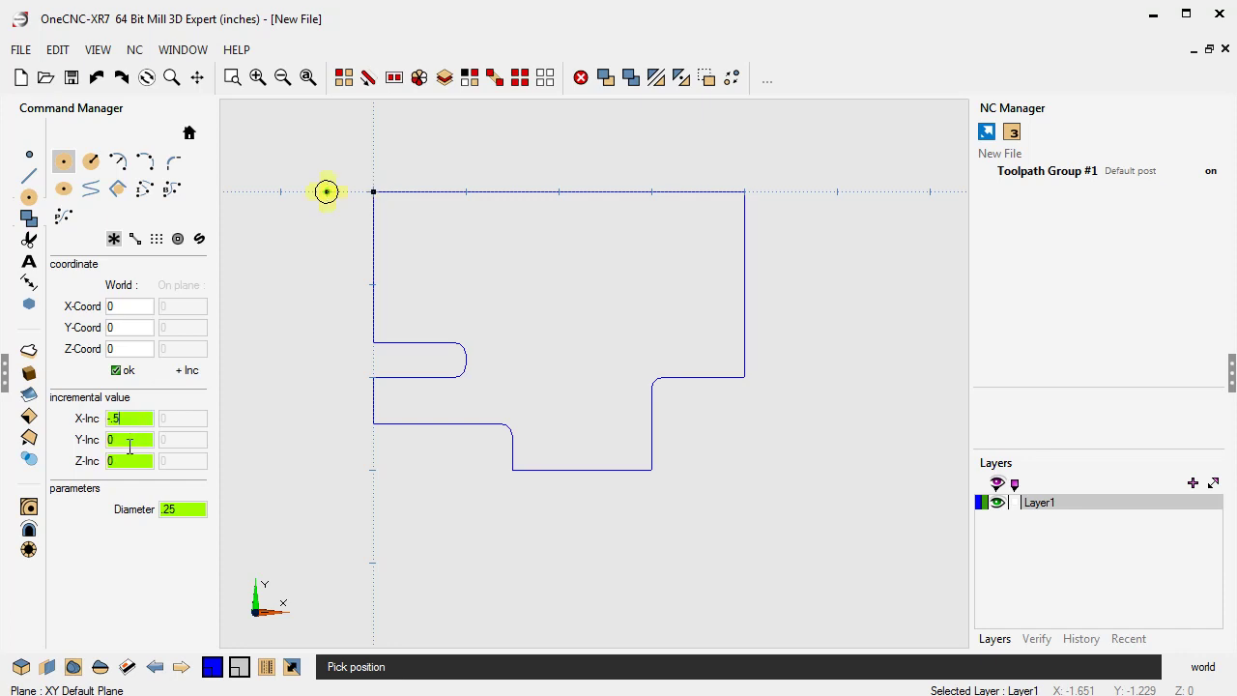
{"action": "left_click", "coordinate": [113, 439]}
{"action": "double_click", "coordinate": [112, 441]}
{"action": "type", "text": "-0.5"}
{"action": "key", "text": "Return"}
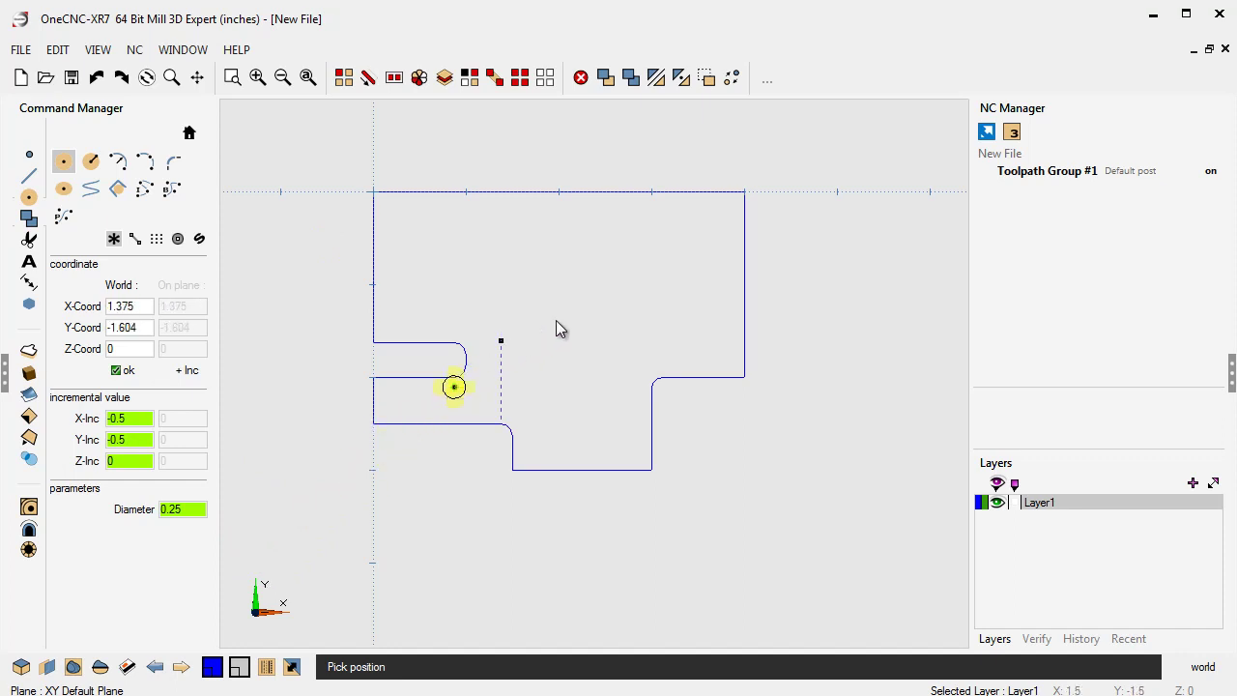
Place two 0.25 circles offset 0.5 in. inside the top-right and top-left profile corners
{"action": "left_click", "coordinate": [744, 193]}
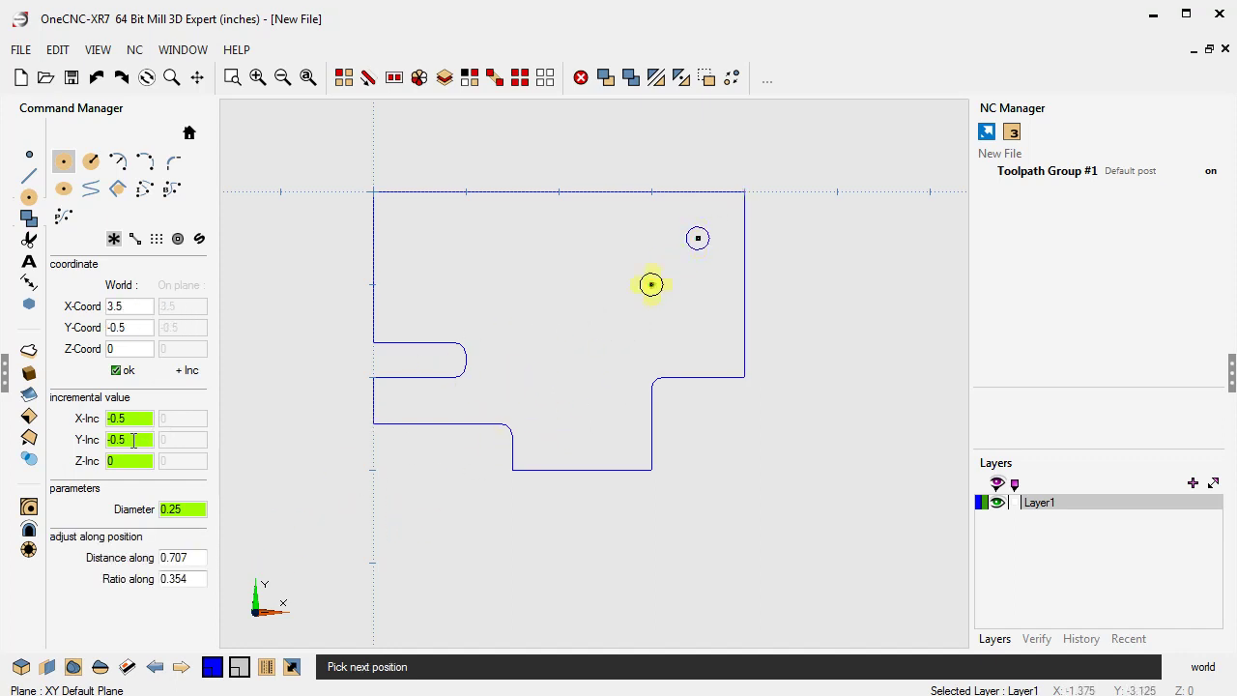
{"action": "left_click_drag", "start_coordinate": [135, 417], "coordinate": [90, 425]}
{"action": "type", "text": "0.5"}
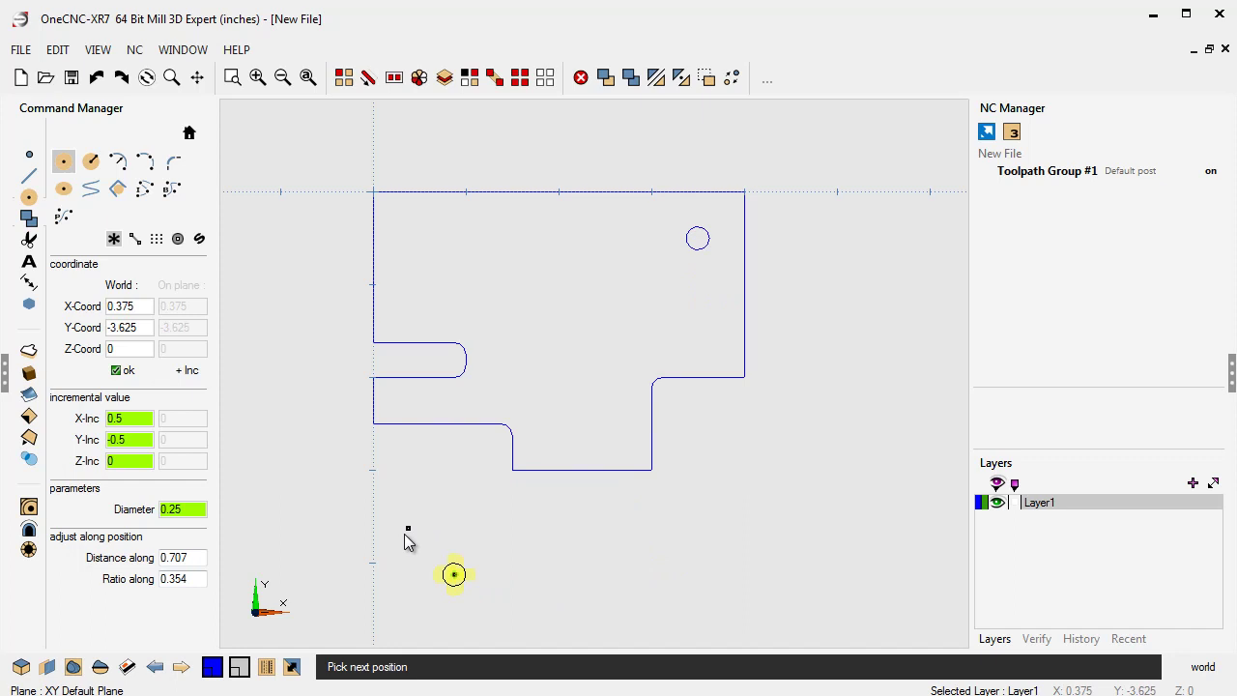
{"action": "left_click", "coordinate": [743, 285]}
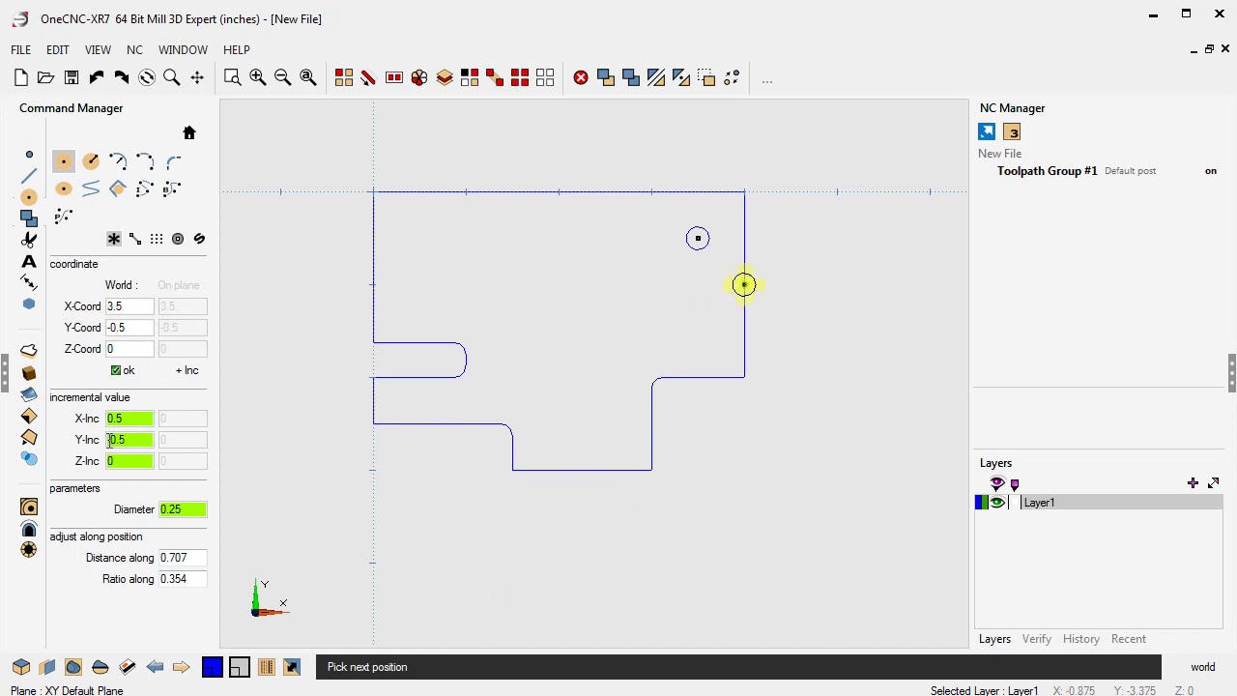
{"action": "left_click", "coordinate": [522, 342]}
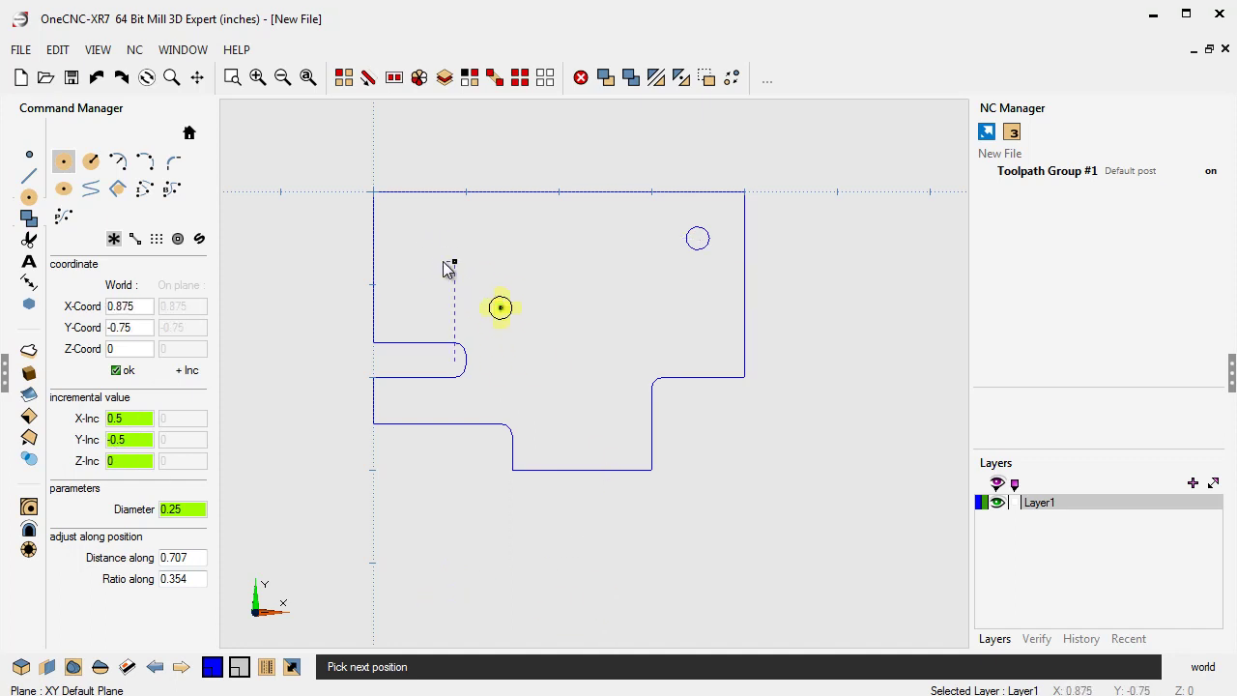
{"action": "left_click", "coordinate": [378, 200]}
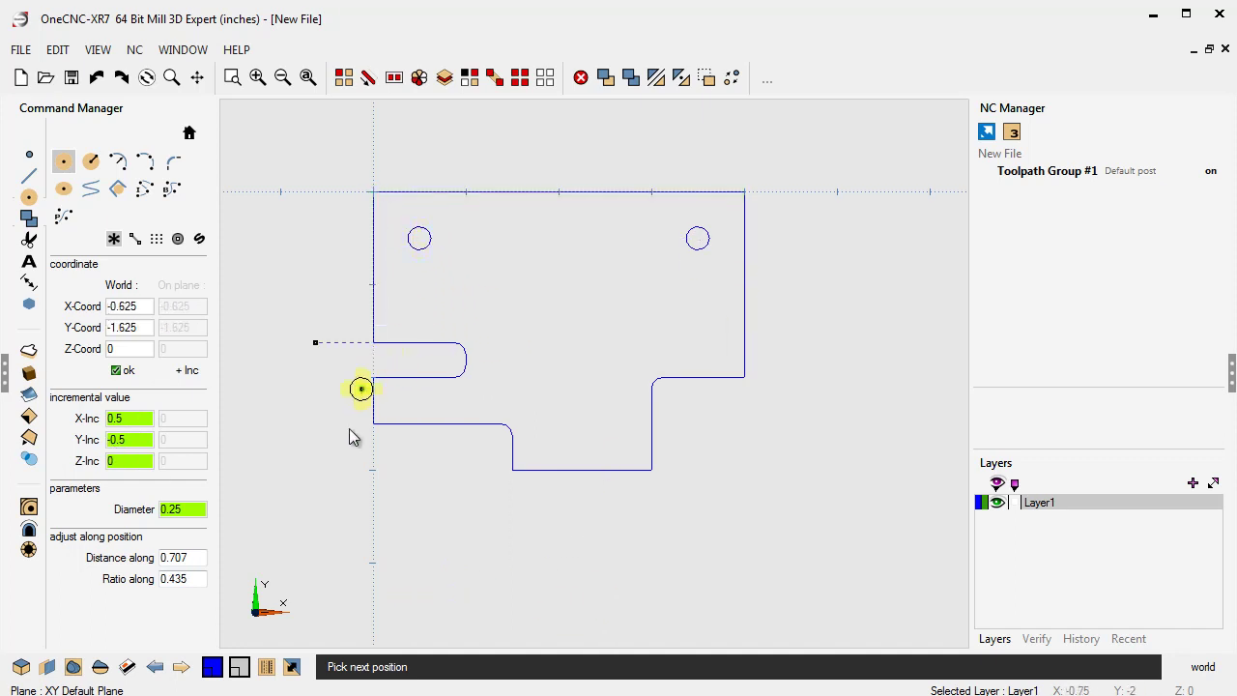
{"action": "right_click", "coordinate": [522, 570]}
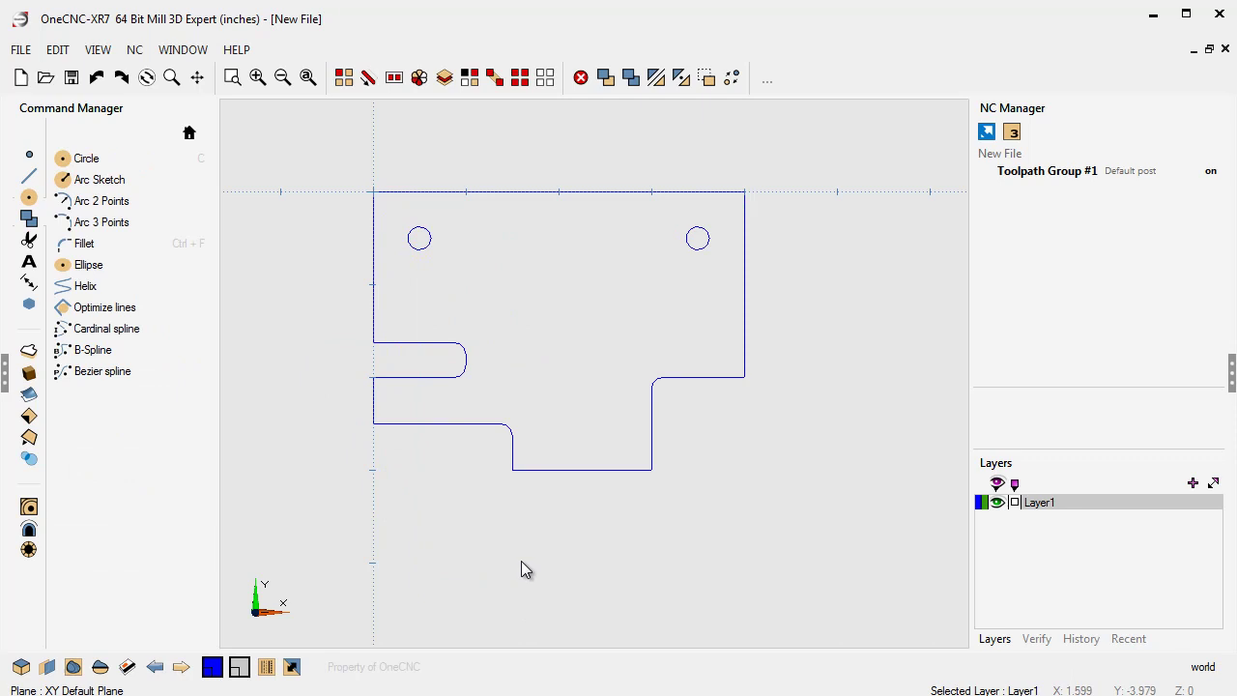
Return to the main command list, then zoom in and pan the filleted profile to the centre
{"action": "left_click", "coordinate": [189, 132]}
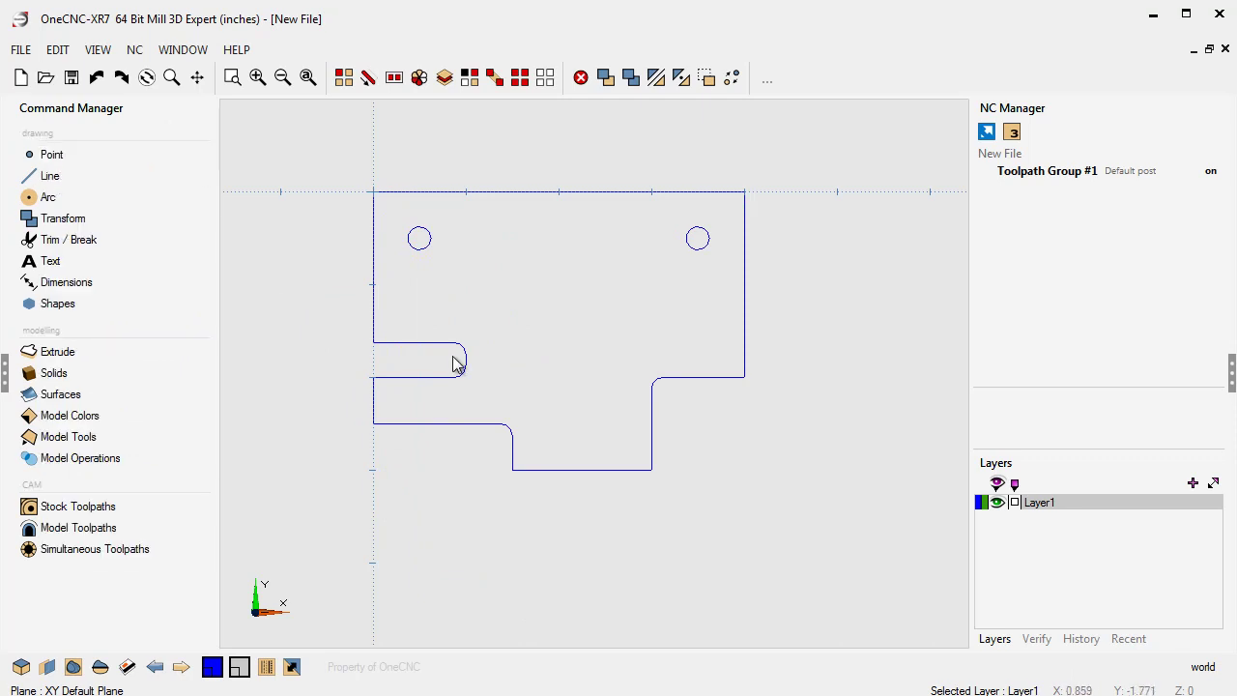
{"action": "scroll", "coordinate": [467, 401], "scroll_direction": "up", "scroll_amount": 1}
{"action": "middle_click_drag", "start_coordinate": [488, 413], "coordinate": [528, 464]}
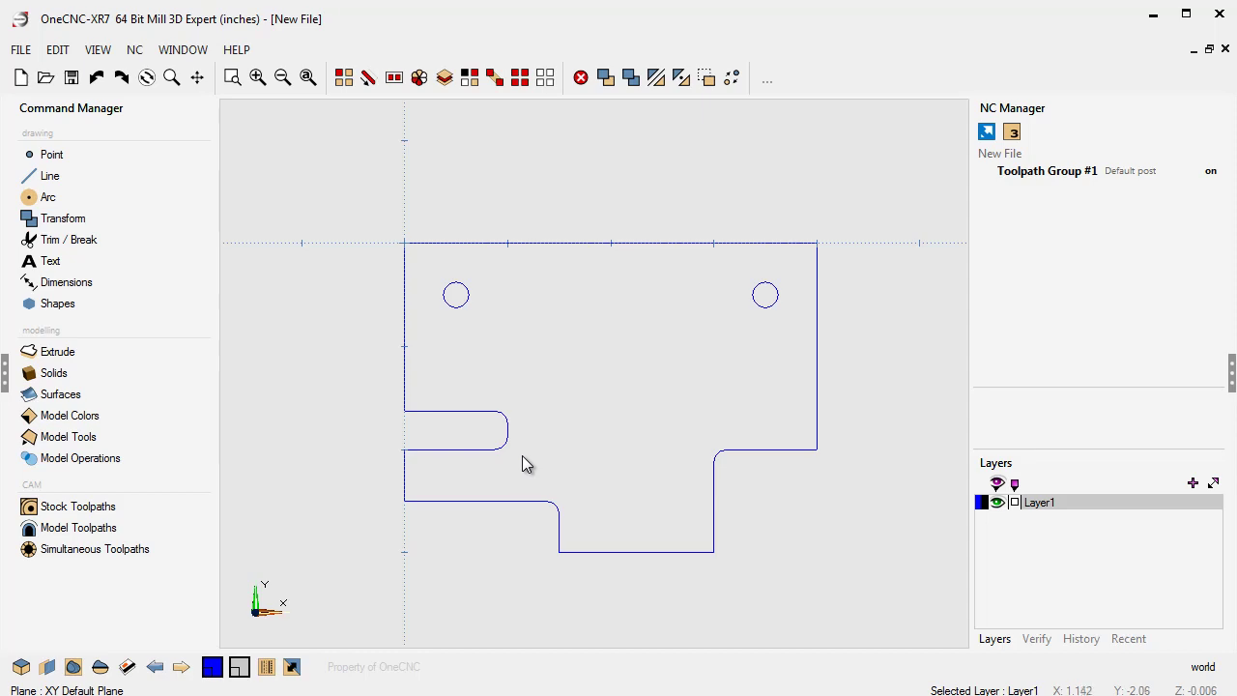